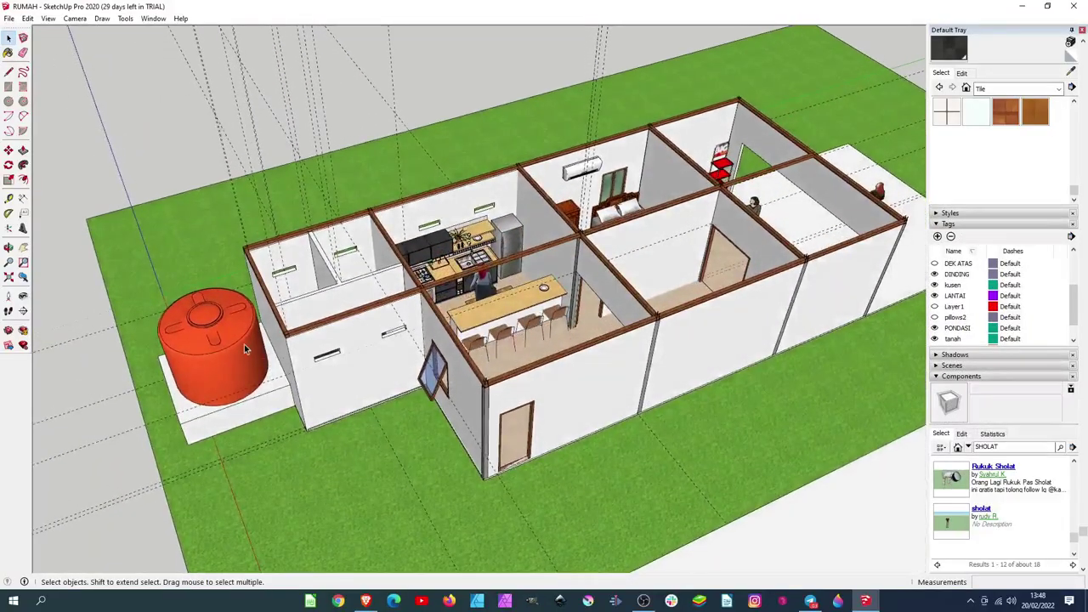
Orbit around the RUMAH house and zoom in from above on the kitchen and bedroom.
middle_click_drag(244, 345, 280, 357)
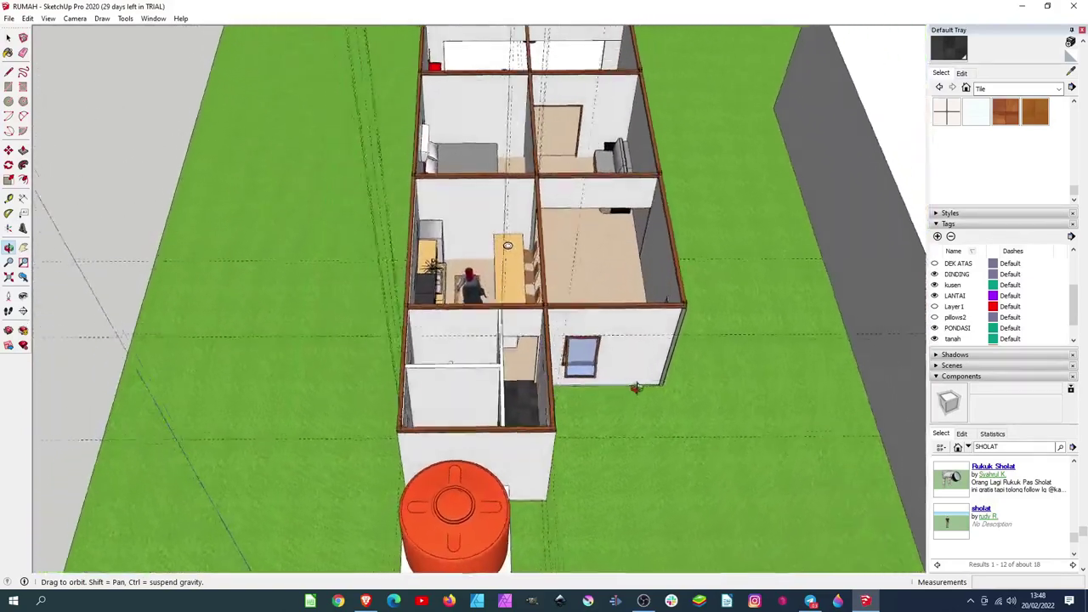
middle_click_drag(253, 324, 339, 328)
scroll(363, 284, "down", 3)
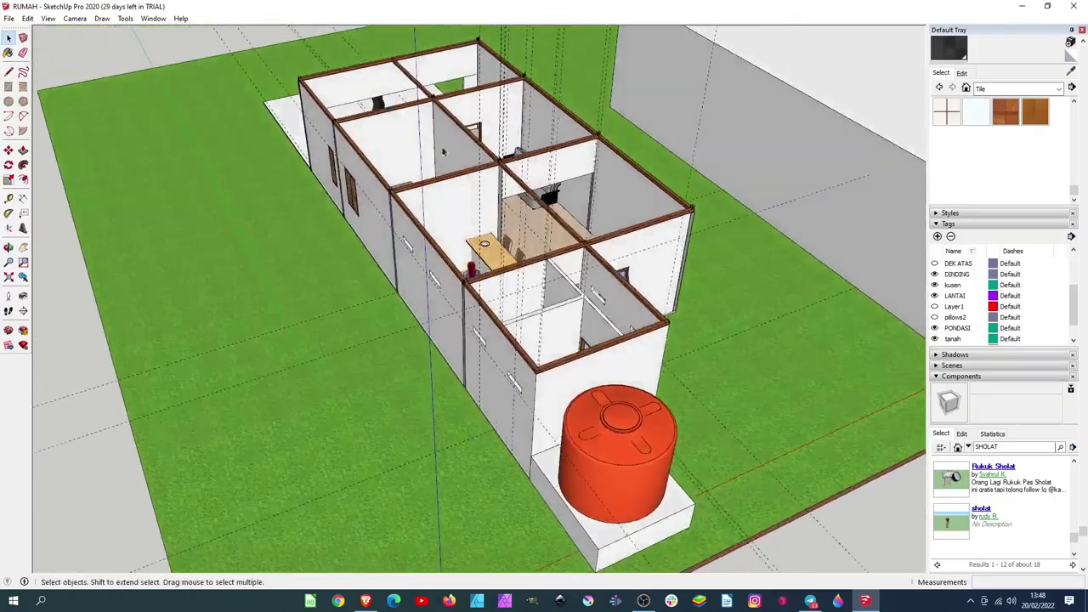
scroll(448, 139, "up", 4)
mouse_move(448, 139)
middle_mouse_down()
mouse_move(301, 241)
mouse_move(255, 231)
mouse_move(58, 241)
mouse_move(116, 256)
mouse_move(266, 250)
mouse_move(306, 236)
mouse_move(243, 263)
mouse_move(283, 253)
mouse_move(360, 268)
mouse_move(415, 199)
mouse_move(440, 328)
mouse_move(447, 316)
middle_mouse_up()
scroll(246, 229, "up", 1)
scroll(245, 228, "up", 2)
scroll(243, 227, "up", 2)
Zoom in over the rooms and orbit to look down into the kitchen.
scroll(381, 180, "up", 2)
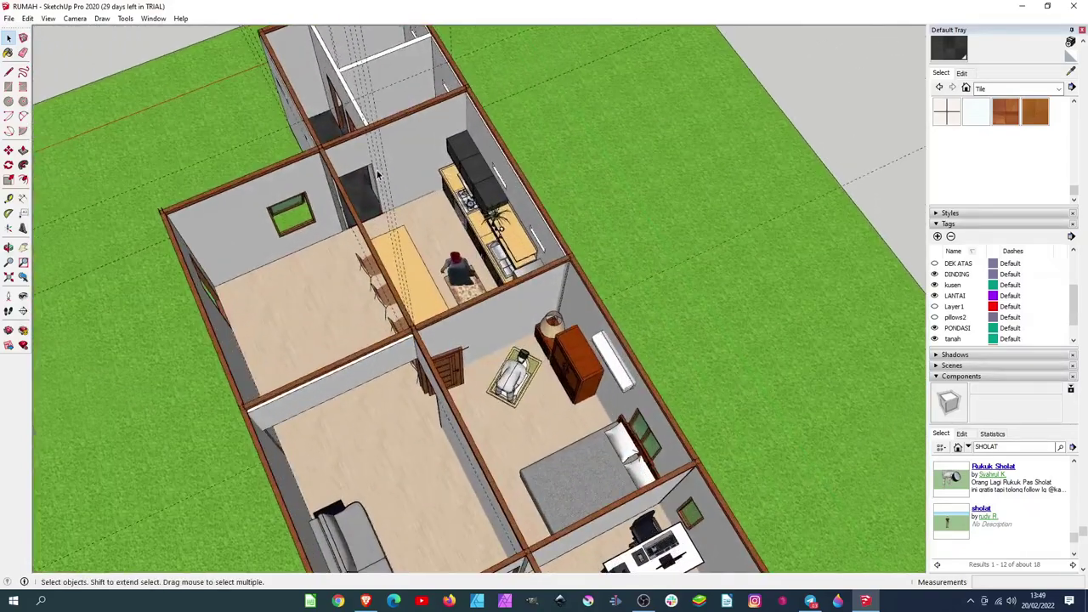
scroll(348, 255, "up", 1)
scroll(311, 328, "up", 1)
middle_click_drag(311, 328, 438, 68)
mouse_move(358, 266)
middle_mouse_down()
mouse_move(289, 187)
mouse_move(262, 195)
mouse_move(262, 230)
middle_mouse_up()
scroll(281, 170, "up", 1)
scroll(271, 156, "up", 2)
scroll(263, 230, "down", 2)
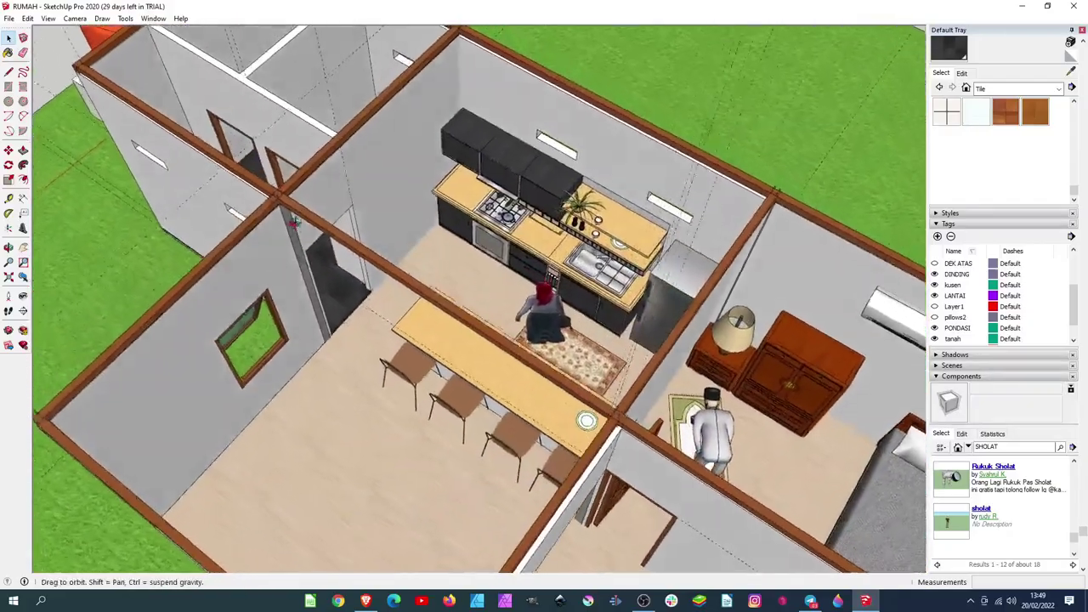
scroll(262, 236, "up", 2)
mouse_move(144, 206)
middle_mouse_down()
mouse_move(213, 238)
mouse_move(228, 264)
mouse_move(227, 314)
mouse_move(311, 361)
mouse_move(310, 331)
middle_mouse_up()
scroll(221, 242, "up", 1)
scroll(228, 246, "up", 2)
scroll(316, 363, "up", 2)
scroll(295, 372, "up", 2)
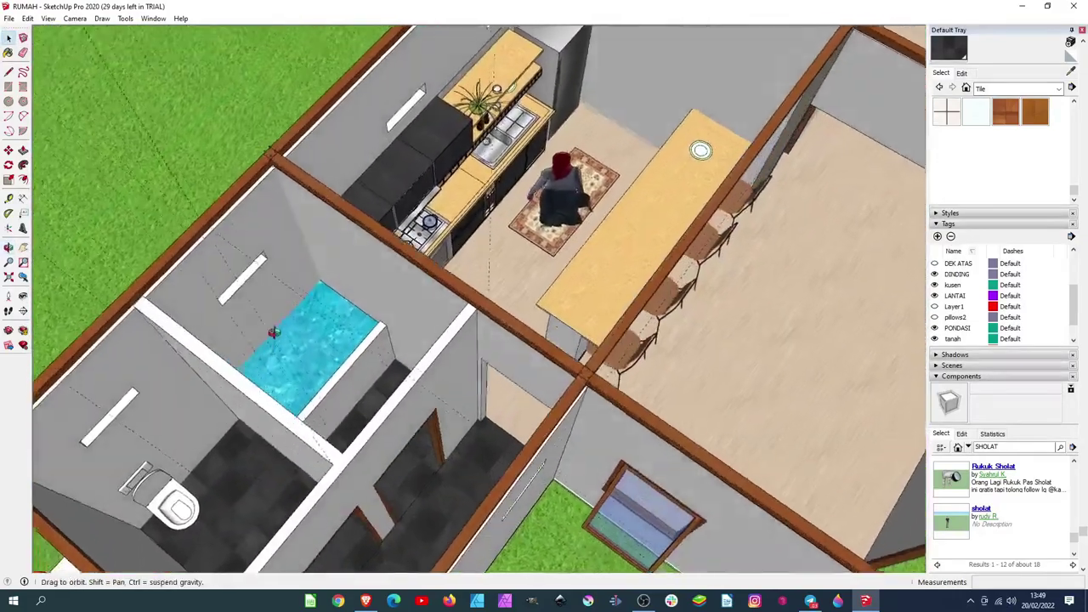
scroll(315, 302, "up", 2)
Drop from a straight-down view to eye level, facing the doorway to the bar counter.
mouse_move(149, 374)
middle_mouse_down()
mouse_move(195, 372)
mouse_move(322, 312)
middle_mouse_up()
scroll(323, 313, "down", 3)
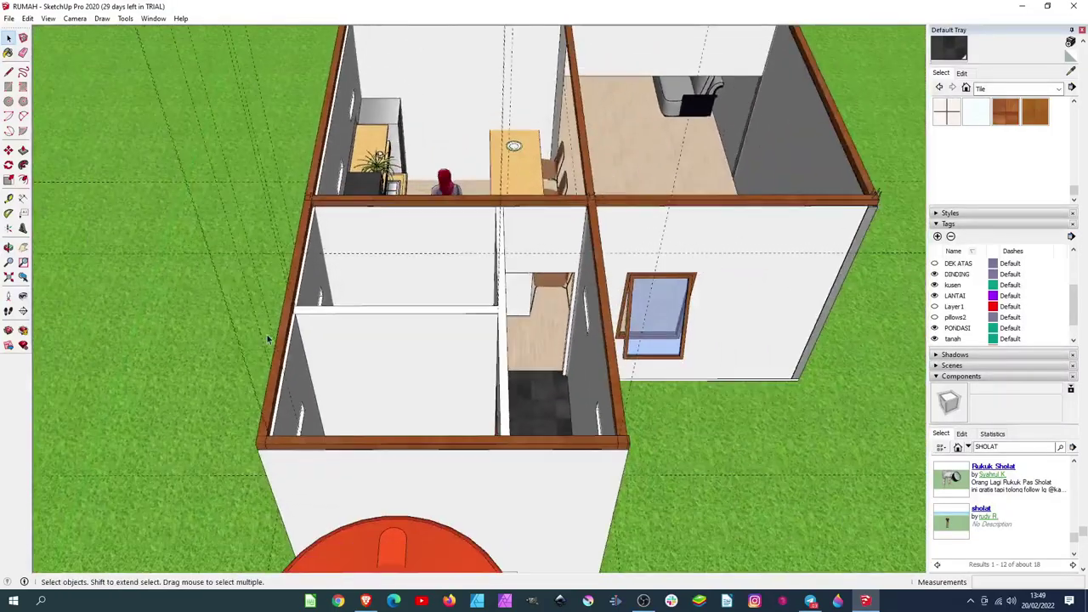
middle_click_drag(267, 340, 299, 204)
mouse_move(408, 349)
middle_mouse_down()
mouse_move(273, 255)
mouse_move(640, 425)
mouse_move(619, 389)
mouse_move(530, 340)
mouse_move(474, 272)
mouse_move(493, 276)
mouse_move(599, 234)
middle_mouse_up()
scroll(272, 255, "down", 3)
scroll(640, 425, "up", 3)
scroll(650, 421, "up", 3)
scroll(671, 420, "up", 3)
scroll(531, 343, "up", 2)
Zoom back out and orbit over the kitchen down to an eye-level room view.
scroll(561, 246, "up", 1)
scroll(586, 238, "up", 3)
scroll(598, 235, "down", 2)
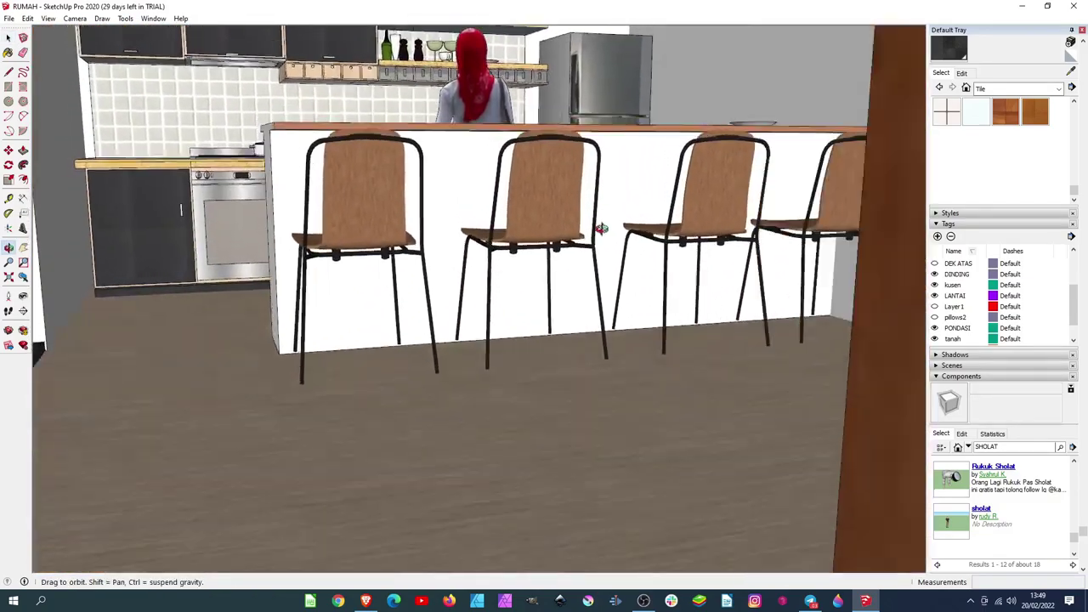
scroll(609, 250, "down", 1)
scroll(609, 250, "down", 2)
scroll(588, 271, "down", 3)
scroll(588, 271, "down", 5)
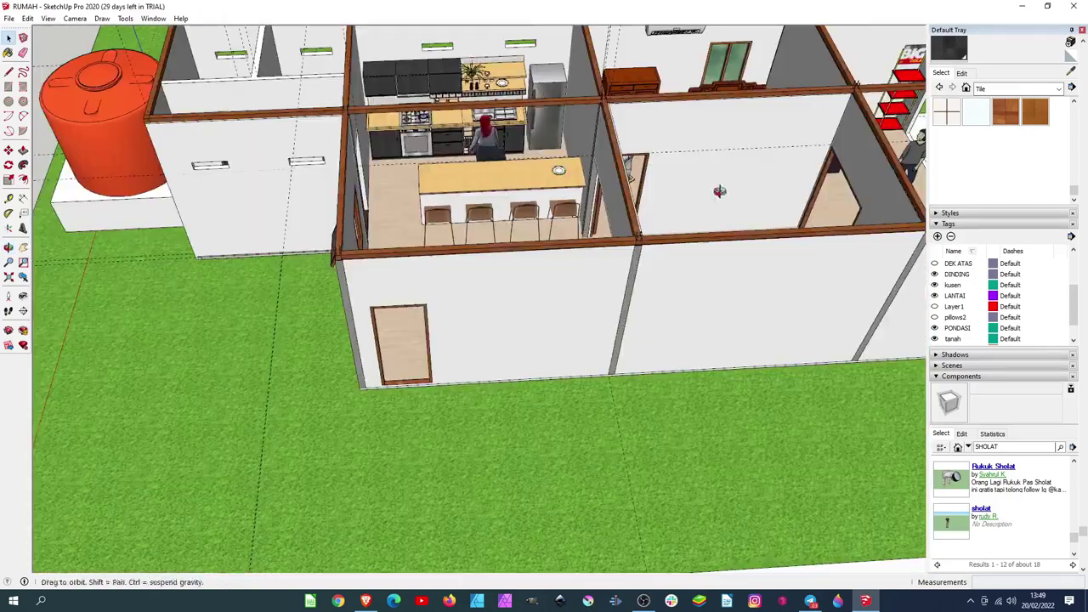
mouse_move(588, 270)
middle_mouse_down()
mouse_move(635, 175)
mouse_move(629, 191)
mouse_move(710, 268)
mouse_move(455, 190)
mouse_move(510, 213)
middle_mouse_up()
scroll(455, 191, "up", 3)
scroll(455, 190, "down", 2)
scroll(544, 357, "up", 5)
mouse_move(544, 357)
middle_mouse_down()
mouse_move(515, 323)
mouse_move(501, 251)
middle_mouse_up()
Zoom through the doorway and frame the bar chairs and counter with the cooktop behind.
scroll(501, 252, "up", 3)
scroll(495, 200, "up", 2)
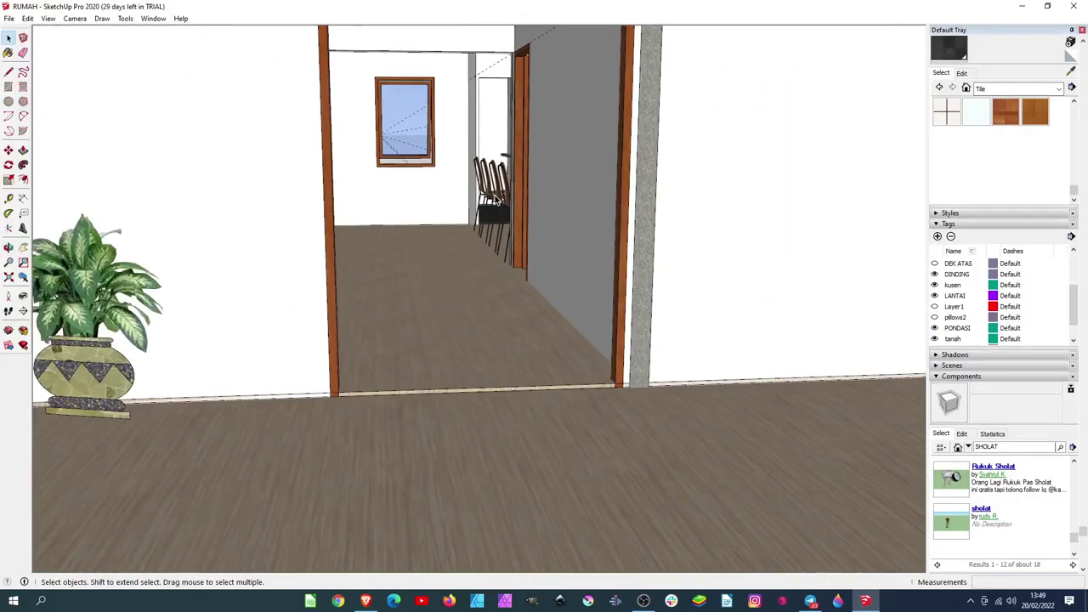
scroll(495, 200, "up", 1)
scroll(496, 200, "up", 2)
scroll(496, 200, "up", 2)
scroll(496, 200, "up", 2)
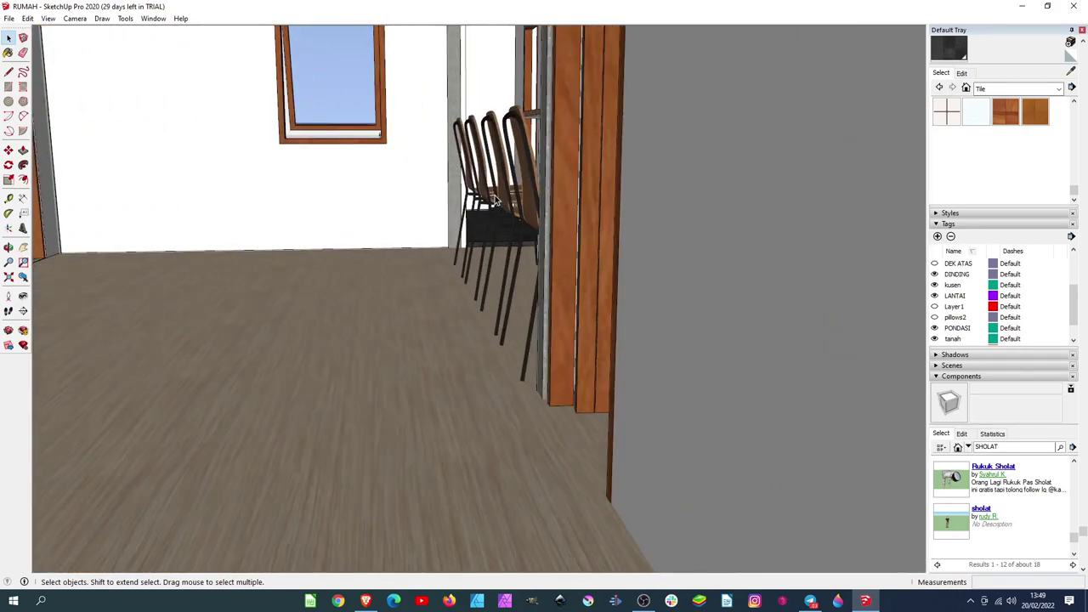
scroll(496, 200, "up", 2)
mouse_move(495, 201)
middle_mouse_down()
mouse_move(595, 231)
mouse_move(676, 223)
middle_mouse_up()
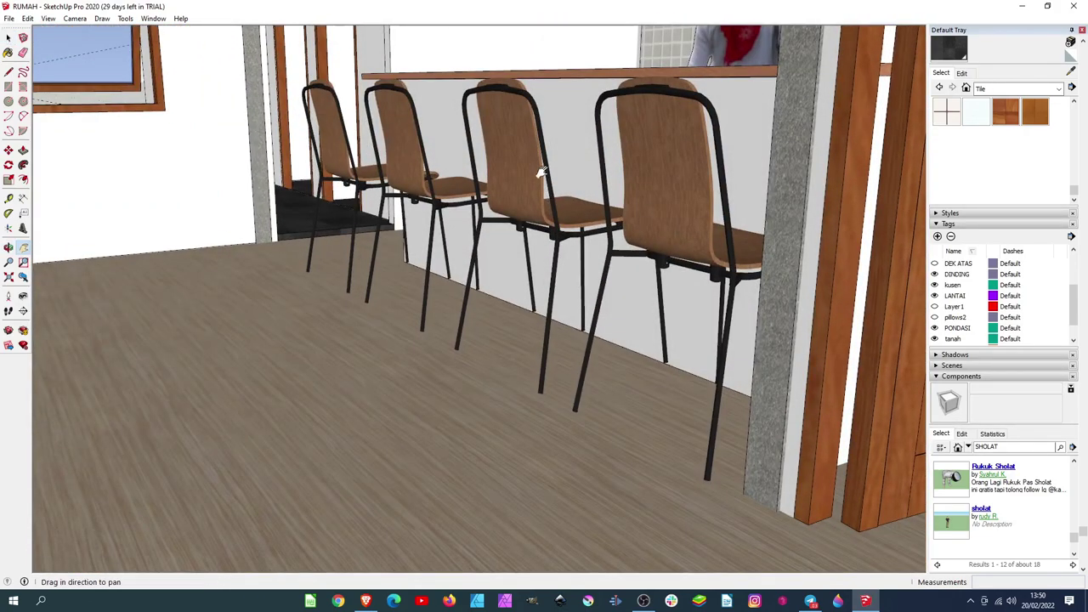
middle_click_drag(539, 173, 580, 422, "shift")
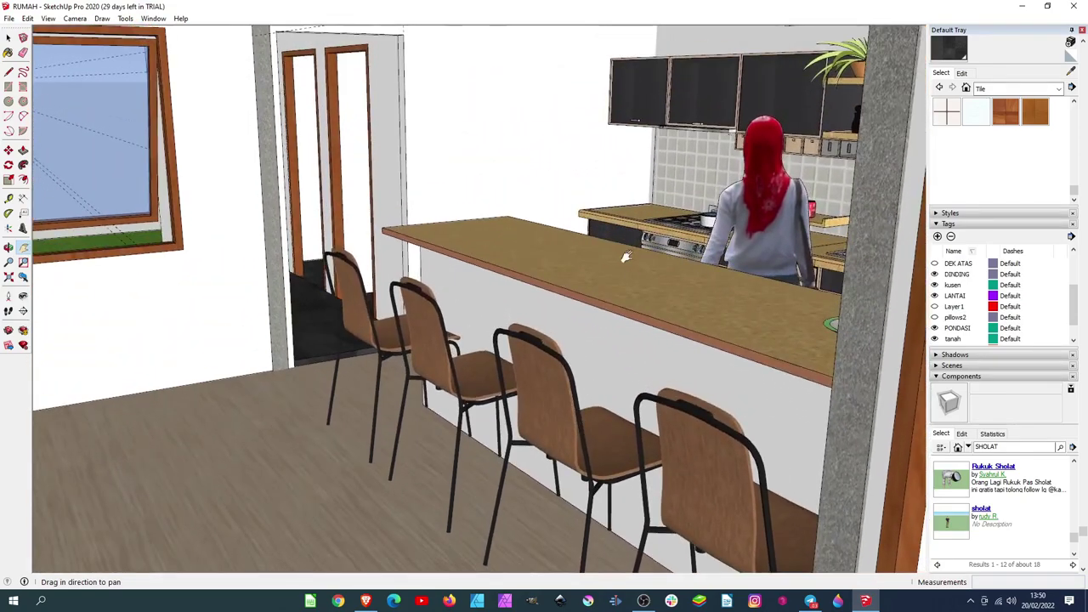
mouse_move(529, 274)
middle_mouse_down()
mouse_move(583, 275)
mouse_move(602, 287)
mouse_move(576, 275)
middle_mouse_up()
scroll(506, 277, "up", 2)
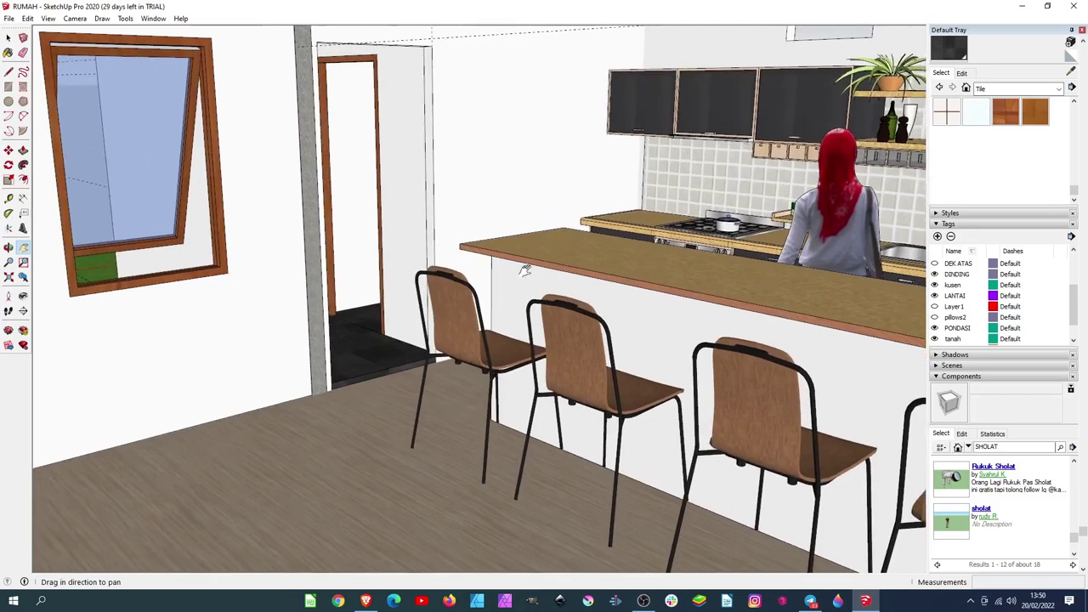
scroll(508, 272, "up", 2)
scroll(513, 265, "up", 2)
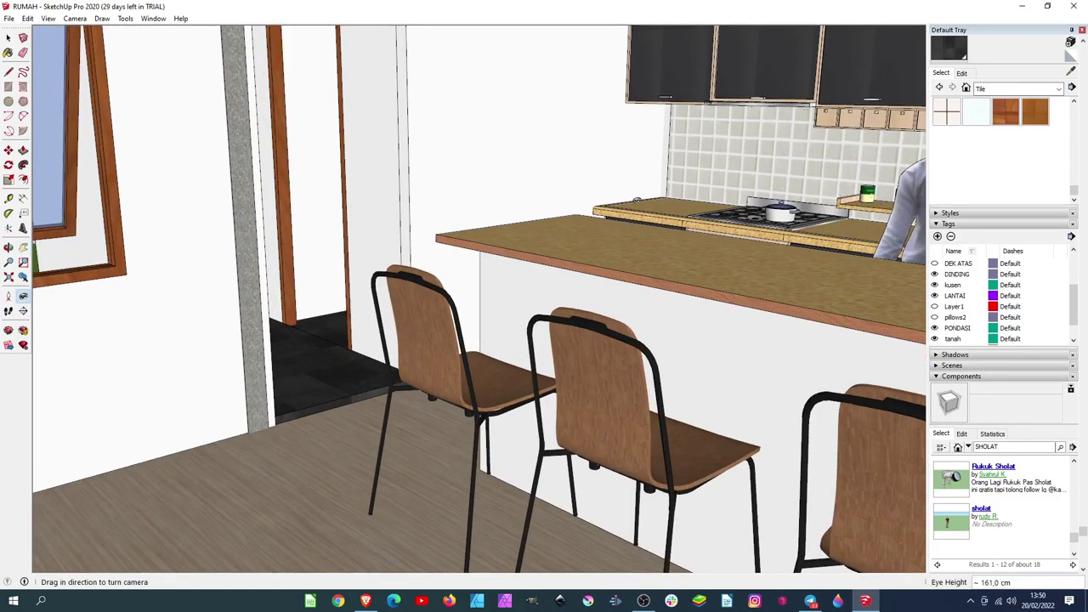
Turn toward the kitchen cabinets and tilt the bedroom view down to show the floor.
mouse_move(635, 201)
left_mouse_down()
mouse_move(621, 185)
mouse_move(498, 300)
mouse_move(629, 385)
left_mouse_up()
scroll(655, 390, "up", 3)
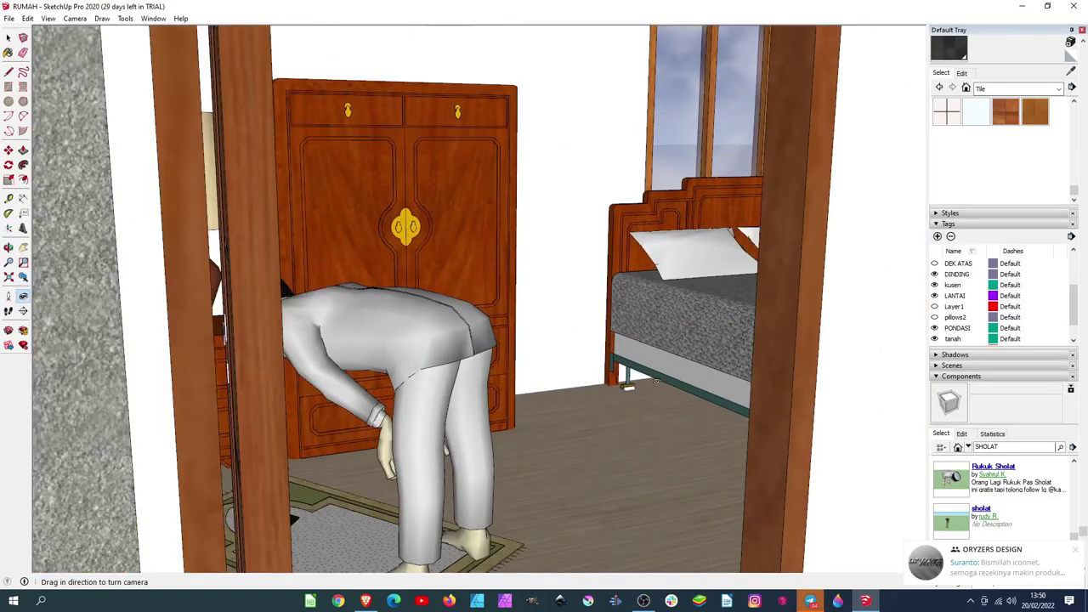
scroll(652, 371, "up", 1)
scroll(551, 365, "down", 2)
mouse_move(551, 366)
left_mouse_down()
mouse_move(518, 407)
mouse_move(494, 199)
mouse_move(105, 370)
left_mouse_up()
scroll(535, 387, "up", 2)
Turn toward the chairs and window and walk forward toward them.
left_click_drag(590, 288, 374, 217)
scroll(465, 206, "up", 2)
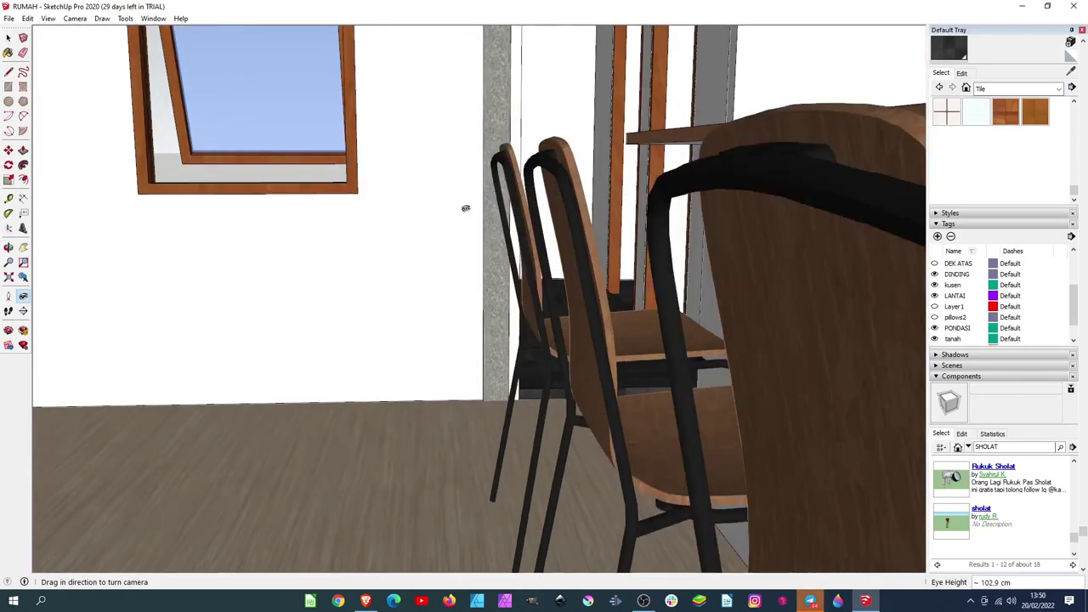
scroll(465, 206, "up", 2)
scroll(466, 206, "up", 2)
scroll(414, 219, "up", 2)
scroll(471, 238, "up", 2)
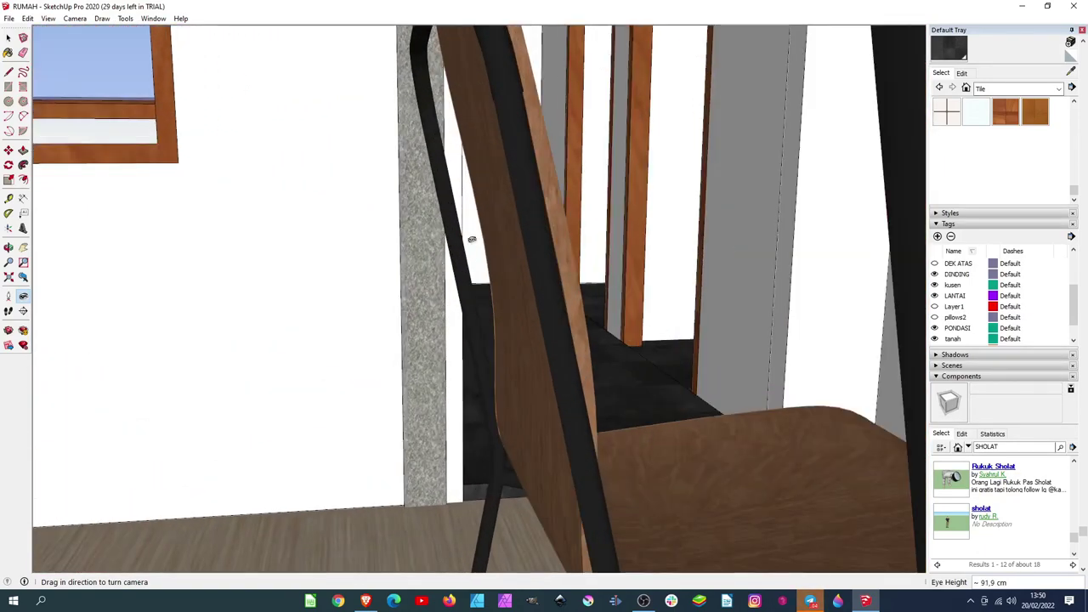
Back out past the dining table to the kitchen sink, then look up past the shelves and fridge.
mouse_move(537, 145)
middle_mouse_down("shift")
mouse_move(505, 311)
mouse_move(554, 214)
mouse_move(539, 359)
mouse_move(790, 295)
middle_mouse_up("shift")
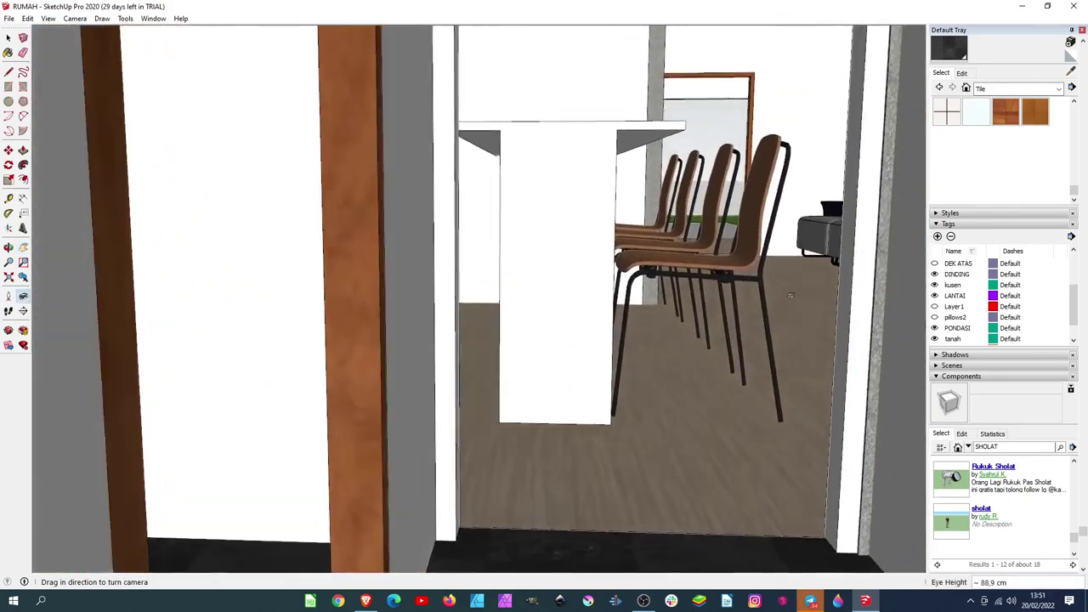
left_click_drag(790, 295, 721, 205)
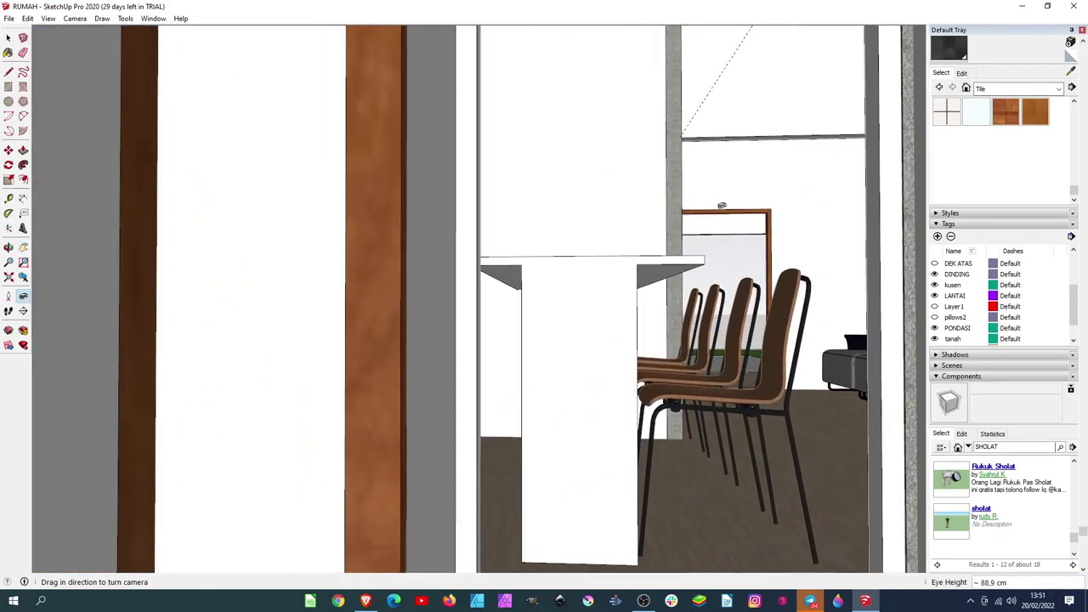
mouse_move(658, 184)
left_mouse_down()
mouse_move(640, 279)
mouse_move(624, 238)
left_mouse_up()
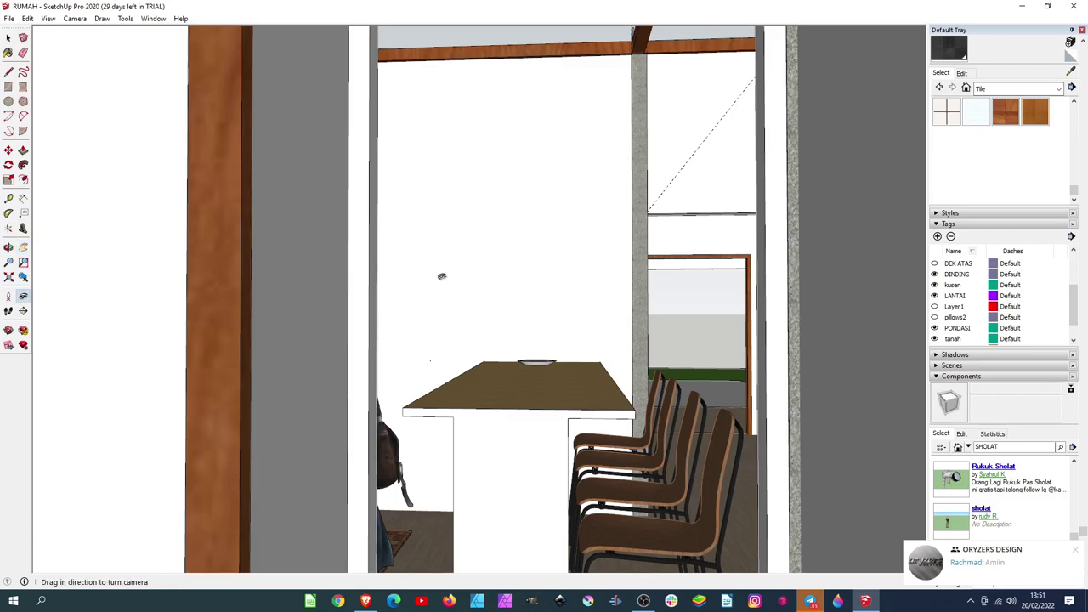
scroll(441, 276, "up", 2)
scroll(438, 280, "up", 1)
scroll(434, 288, "up", 3)
scroll(425, 294, "up", 2)
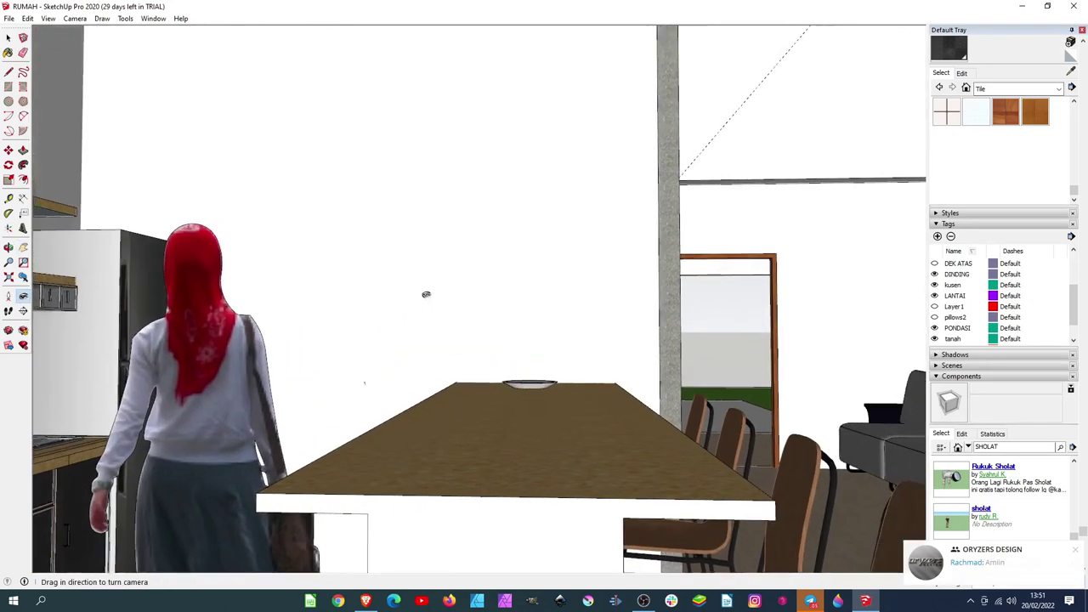
mouse_move(425, 294)
left_mouse_down()
mouse_move(340, 368)
mouse_move(504, 323)
left_mouse_up()
scroll(382, 406, "up", 3)
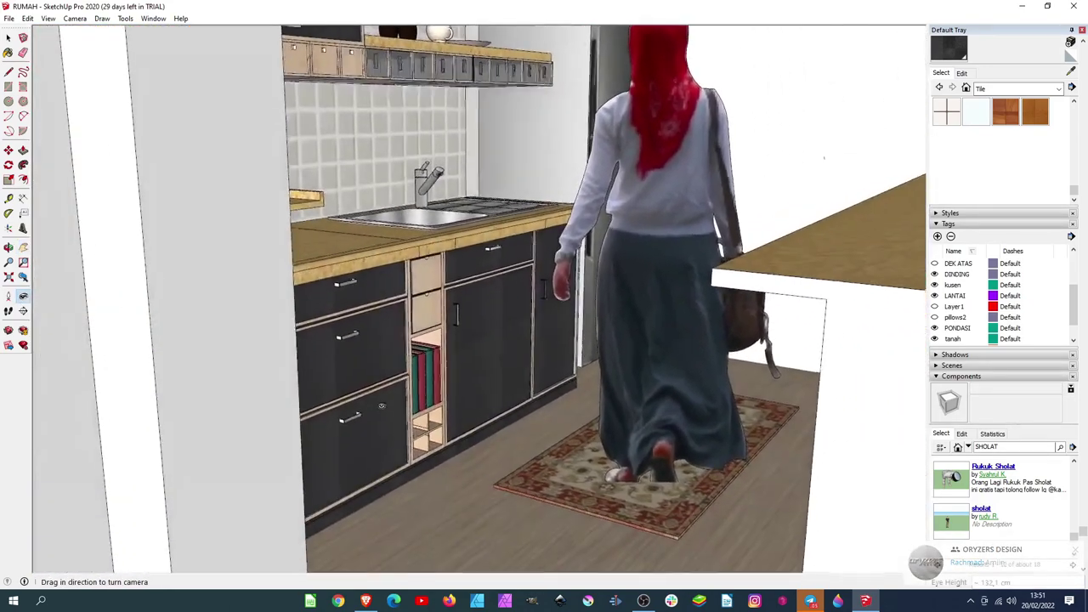
mouse_move(381, 406)
left_mouse_down()
mouse_move(450, 237)
mouse_move(549, 143)
mouse_move(665, 107)
mouse_move(706, 153)
mouse_move(625, 251)
mouse_move(728, 230)
mouse_move(754, 175)
left_mouse_up()
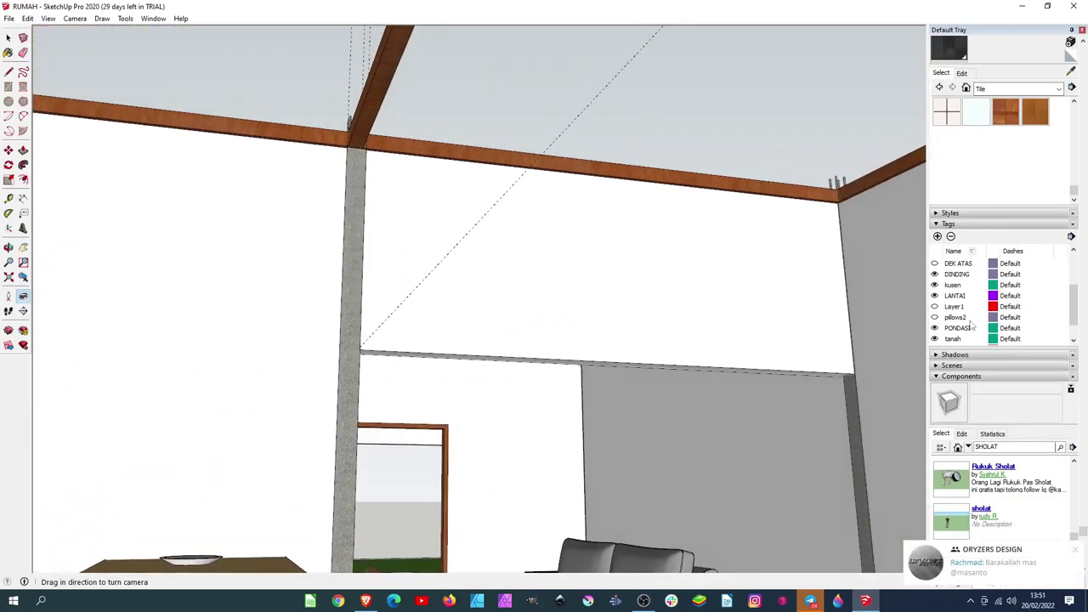
Hide the DEK ATAS ceiling beams and look down at the dining table and sofa.
scroll(968, 326, "down", 2)
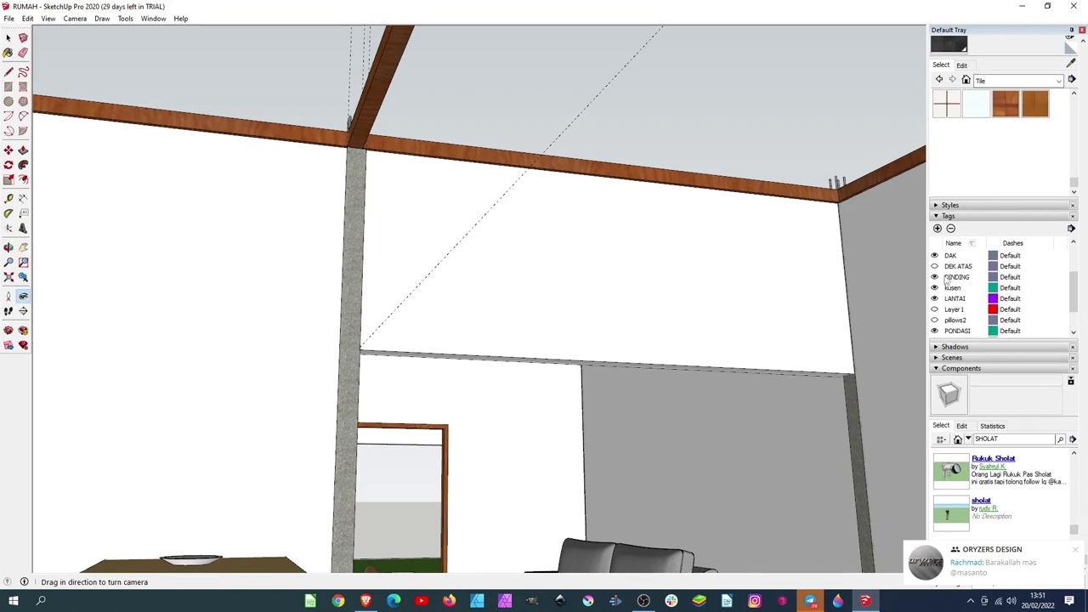
left_click(935, 266)
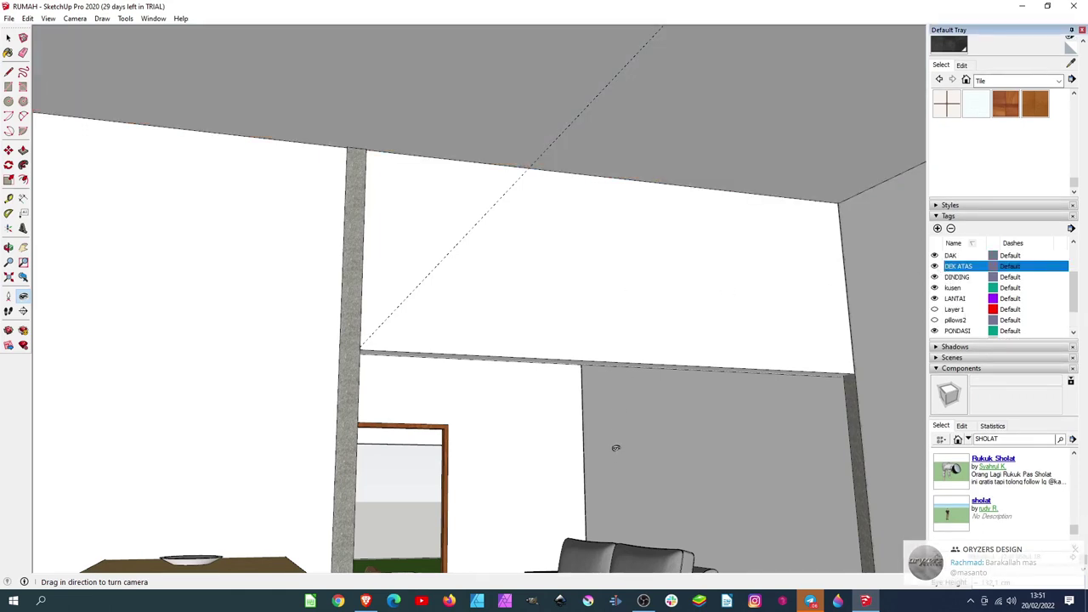
mouse_move(598, 487)
left_mouse_down()
mouse_move(782, 393)
mouse_move(670, 310)
mouse_move(284, 261)
left_mouse_up()
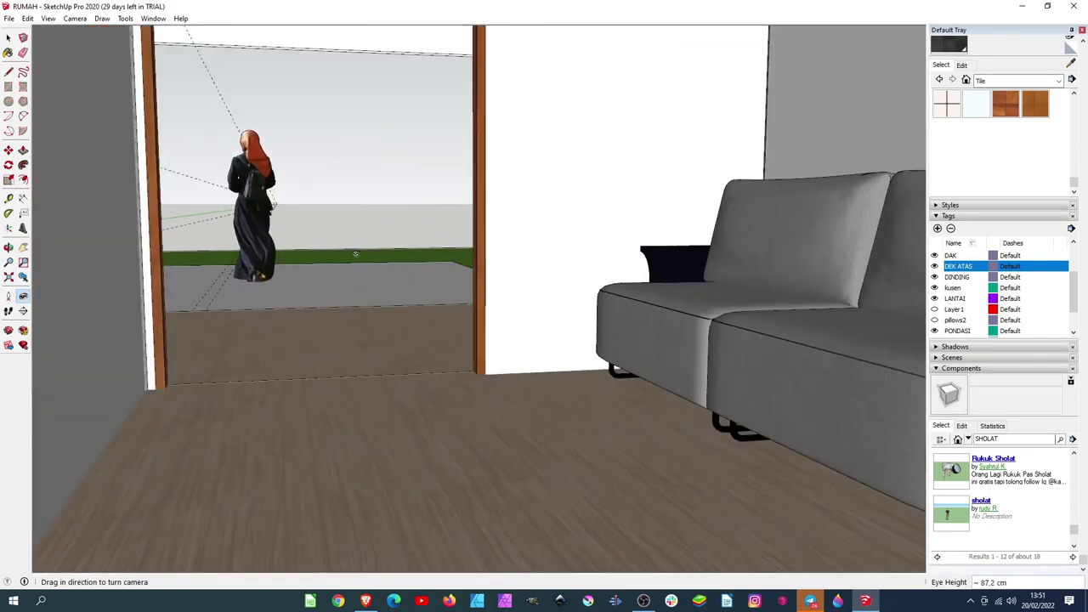
Move through the doorway past the woman figure and orbit up to an aerial view.
left_click_drag(355, 254, 586, 229)
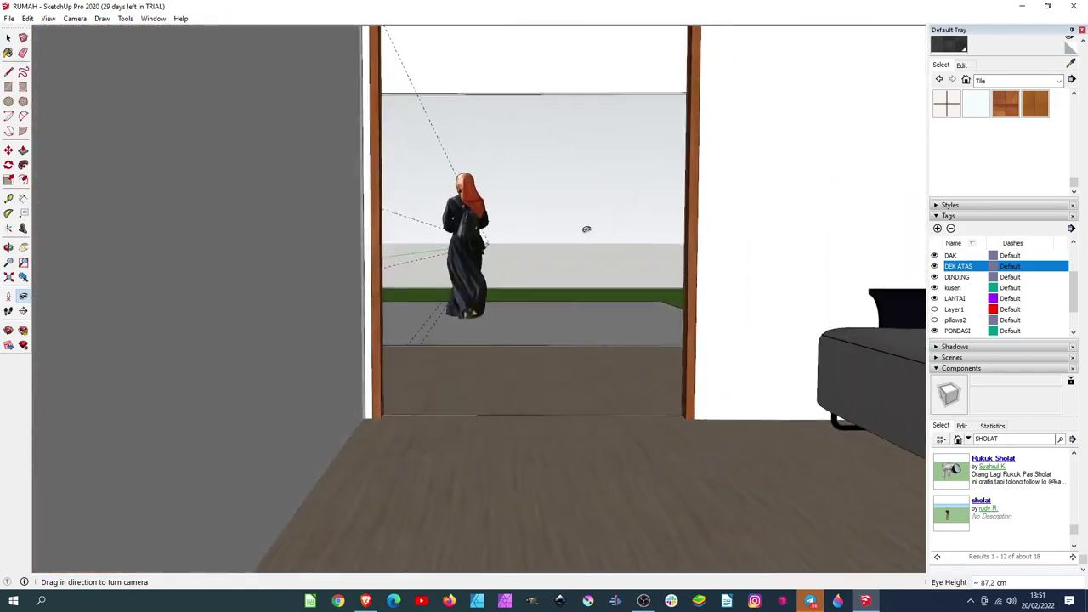
scroll(585, 228, "up", 5)
left_click_drag(538, 228, 481, 252)
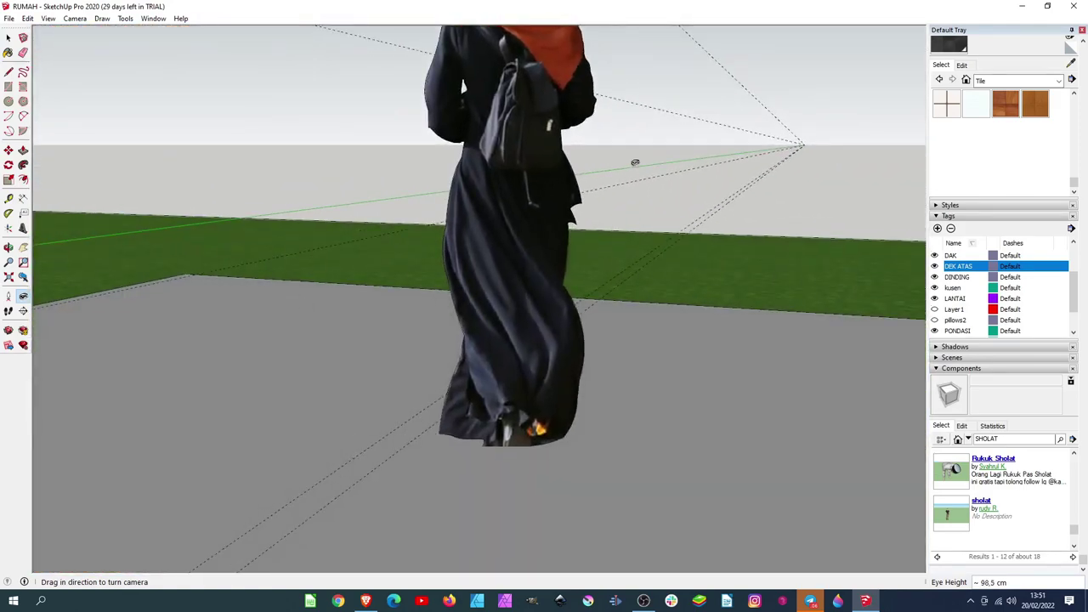
scroll(635, 162, "up", 3)
scroll(646, 161, "up", 2)
scroll(646, 161, "up", 1)
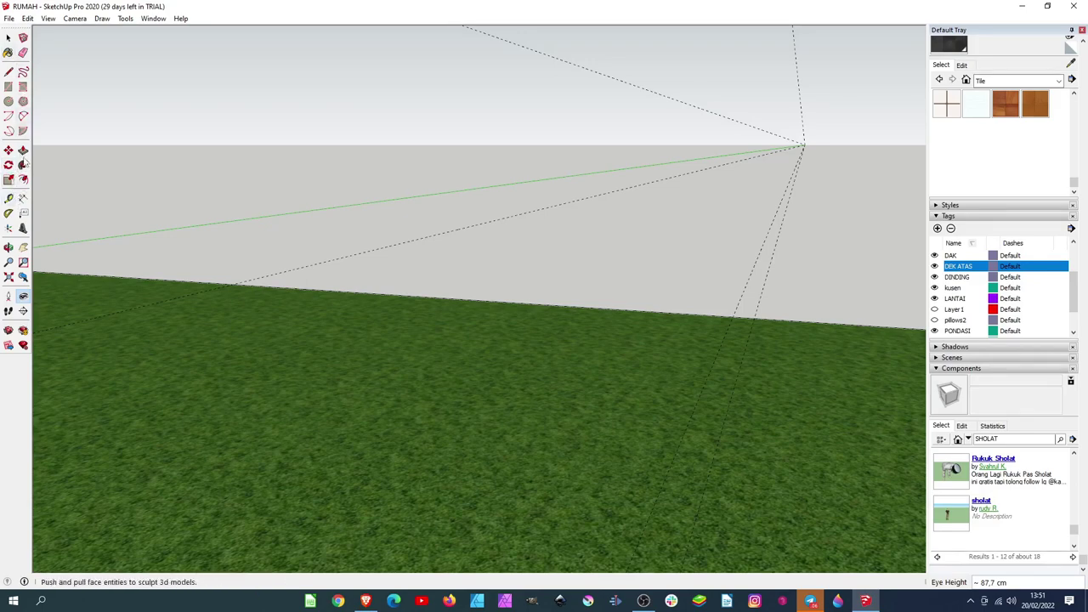
mouse_move(170, 217)
left_mouse_down()
mouse_move(546, 170)
mouse_move(507, 206)
mouse_move(563, 163)
mouse_move(502, 126)
mouse_move(668, 221)
mouse_move(536, 104)
mouse_move(541, 235)
mouse_move(482, 252)
mouse_move(376, 145)
mouse_move(269, 251)
mouse_move(485, 232)
mouse_move(490, 221)
left_mouse_up()
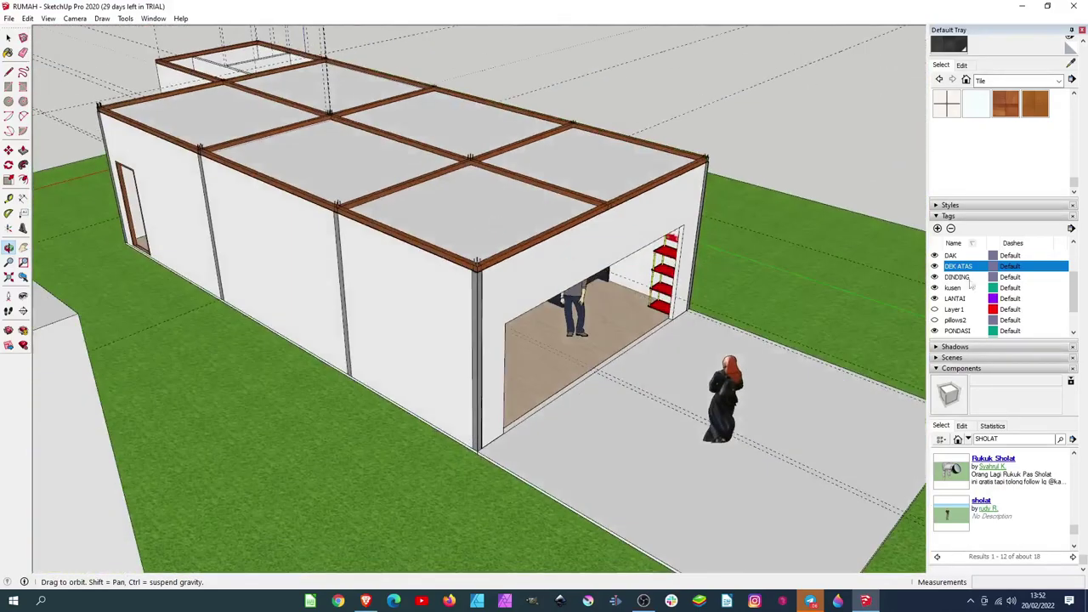
Hide the DEK ATAS and DINDING tags to remove the ceiling slabs and walls.
left_click(934, 266)
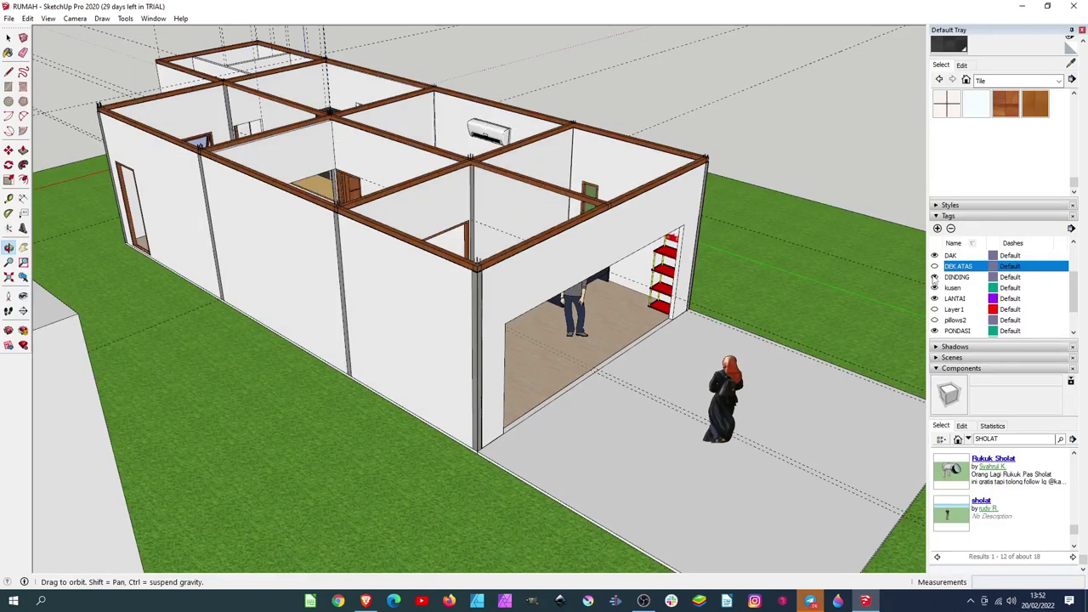
left_click(933, 277)
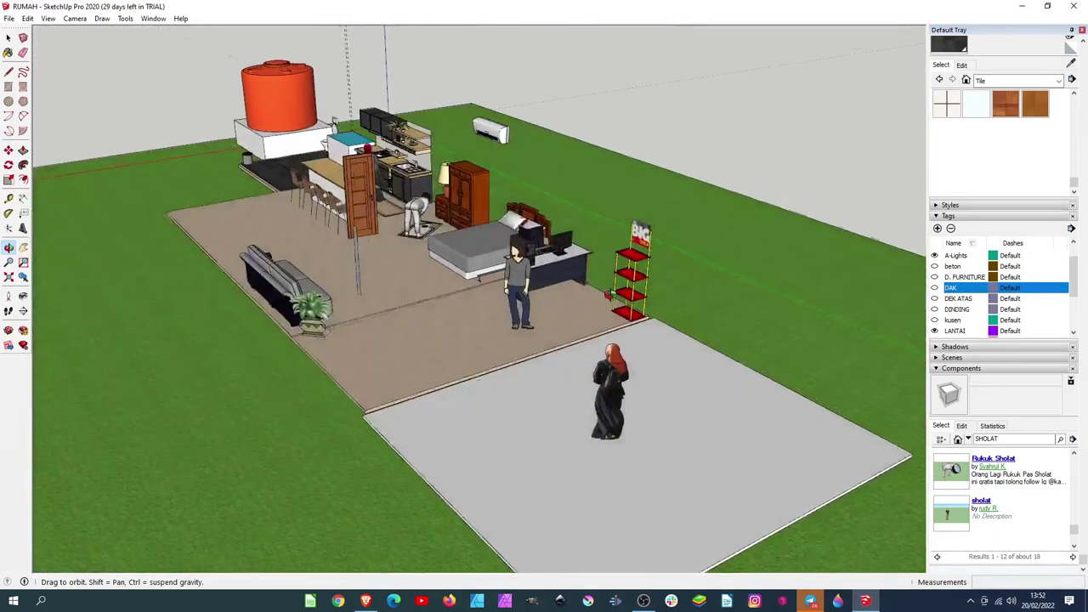
Hide the LANTAI floor tag and orbit around the exposed foundation grid and columns.
left_click_drag(764, 288, 770, 286)
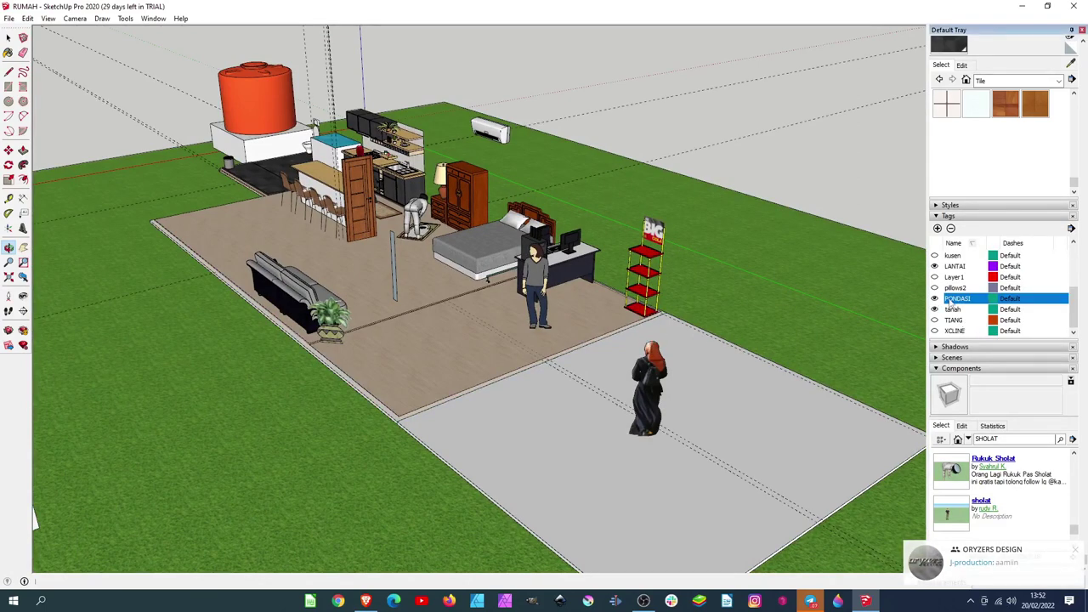
left_click(933, 266)
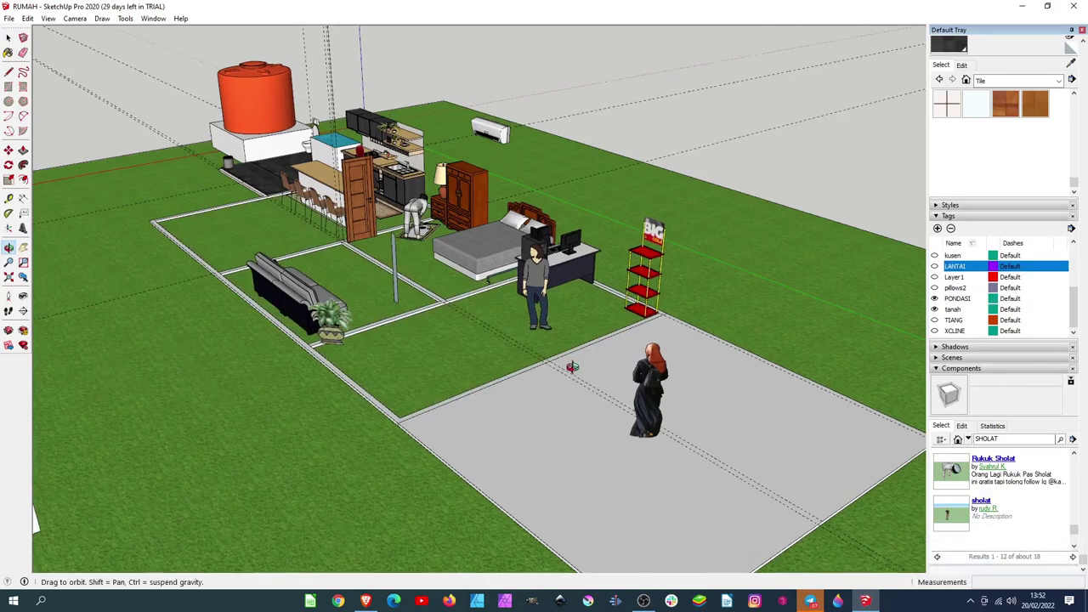
mouse_move(566, 364)
left_mouse_down()
mouse_move(651, 415)
mouse_move(905, 350)
left_mouse_up()
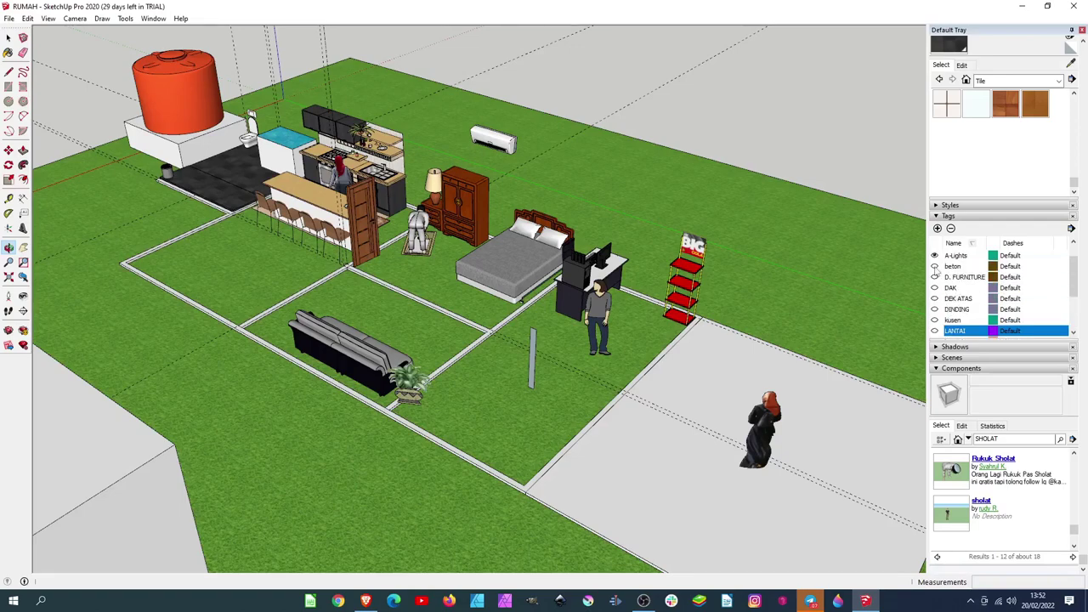
mouse_move(550, 365)
left_mouse_down()
mouse_move(292, 361)
mouse_move(223, 381)
mouse_move(179, 413)
mouse_move(454, 439)
mouse_move(548, 435)
left_mouse_up()
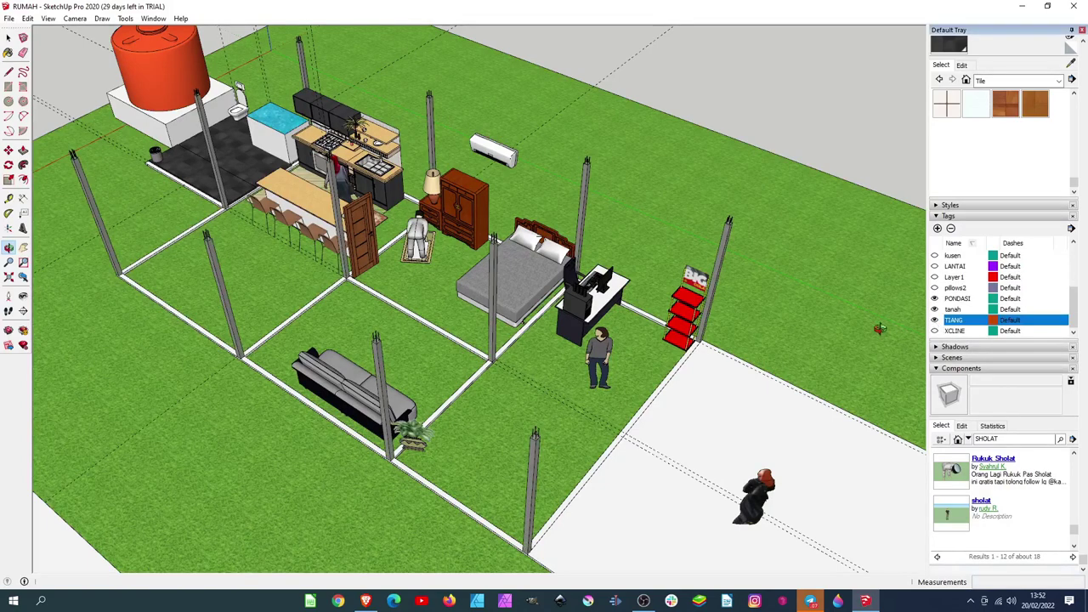
Turn the LANTAI tag back on and orbit to see the wooden floor around the pillars.
scroll(519, 388, "up", 2)
scroll(519, 387, "up", 3)
scroll(552, 356, "up", 3)
scroll(597, 323, "up", 3)
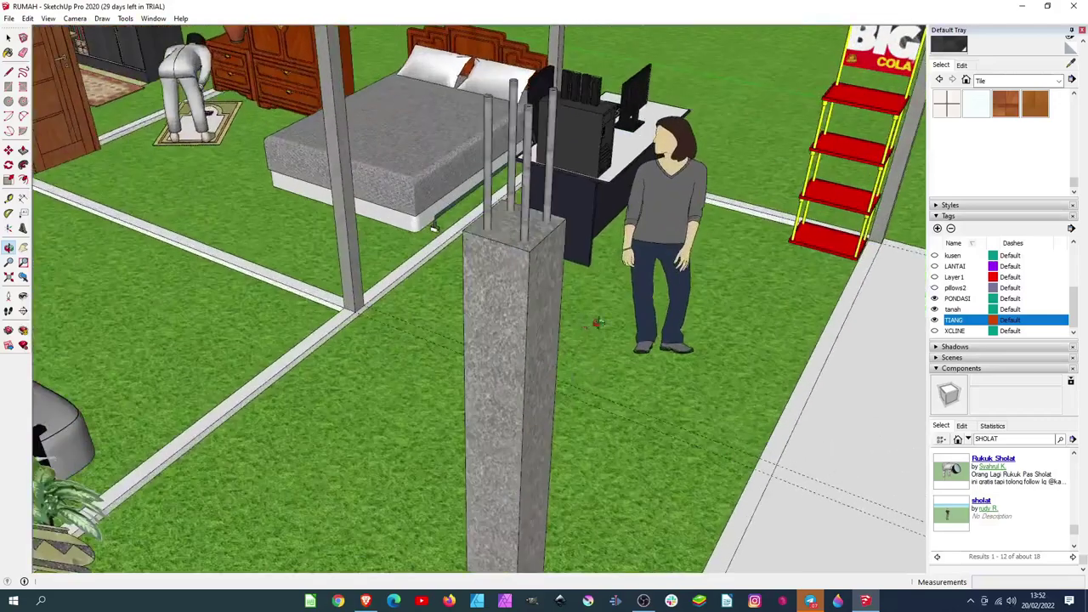
scroll(597, 323, "down", 3)
scroll(603, 324, "down", 3)
scroll(611, 325, "down", 3)
scroll(625, 326, "down", 1)
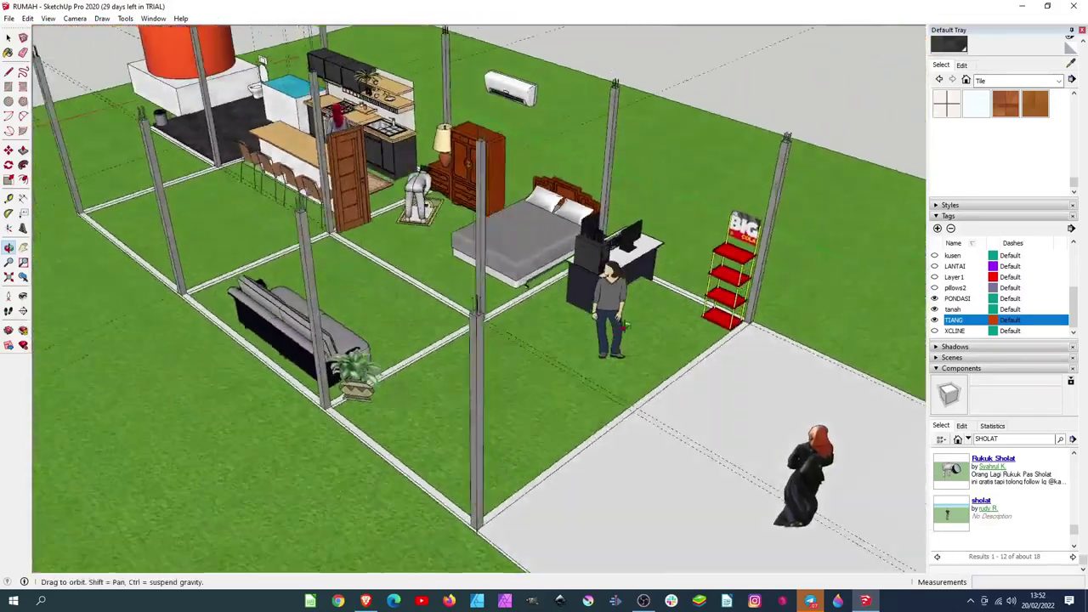
middle_click_drag(624, 326, 510, 327)
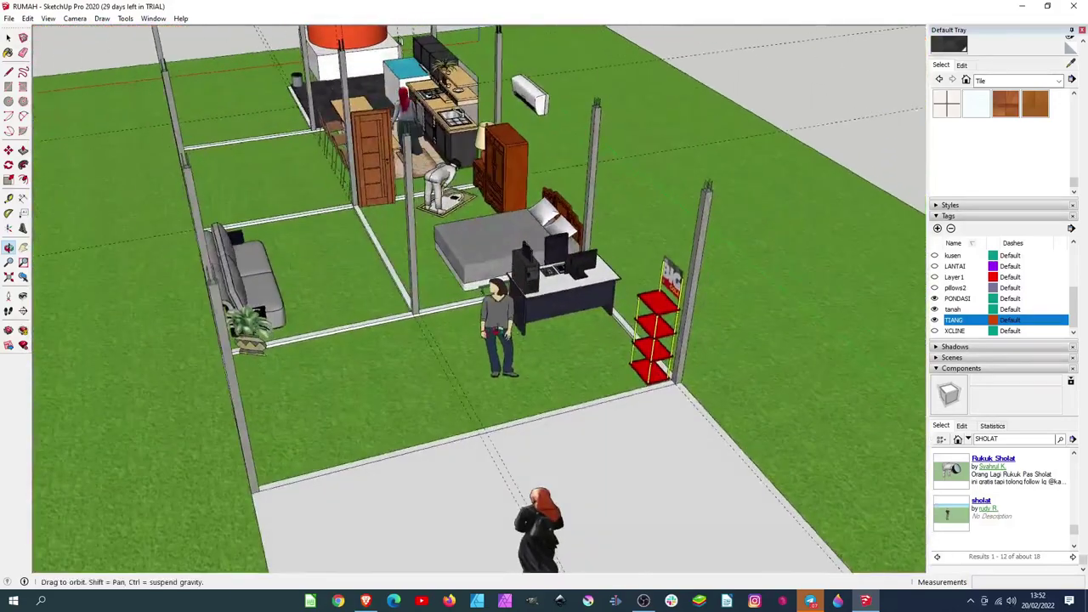
left_click(935, 266)
mouse_move(609, 331)
left_mouse_down()
mouse_move(376, 388)
mouse_move(519, 333)
left_mouse_up()
left_click_drag(531, 338, 792, 284)
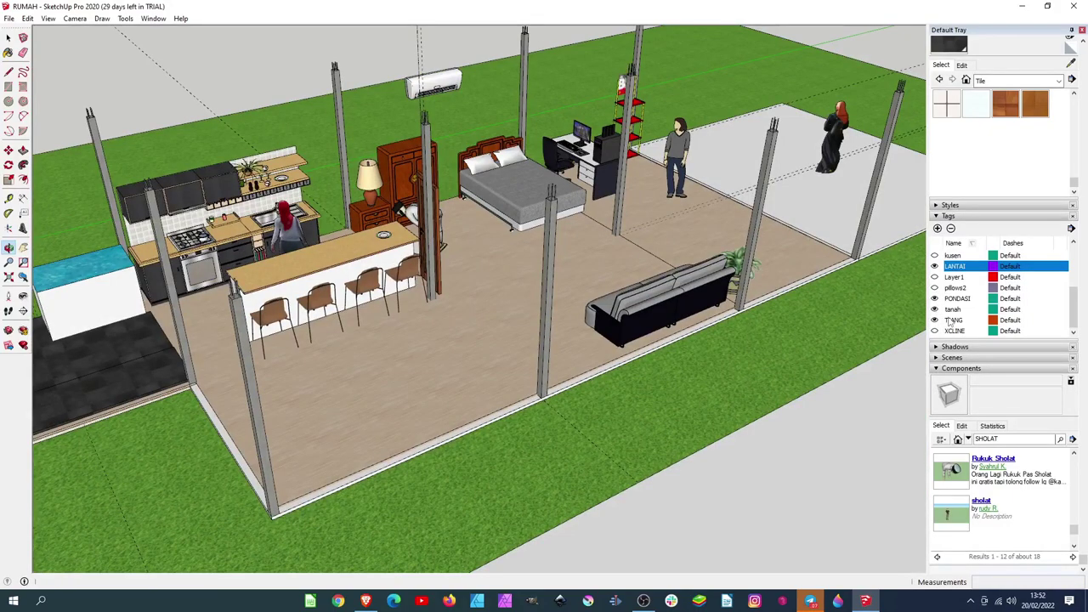
Turn the DINDING tag back on and orbit low to view the restored walls and kitchen.
left_click(935, 277)
mouse_move(510, 357)
left_mouse_down()
mouse_move(440, 384)
mouse_move(631, 438)
mouse_move(602, 360)
mouse_move(451, 345)
mouse_move(742, 354)
left_mouse_up()
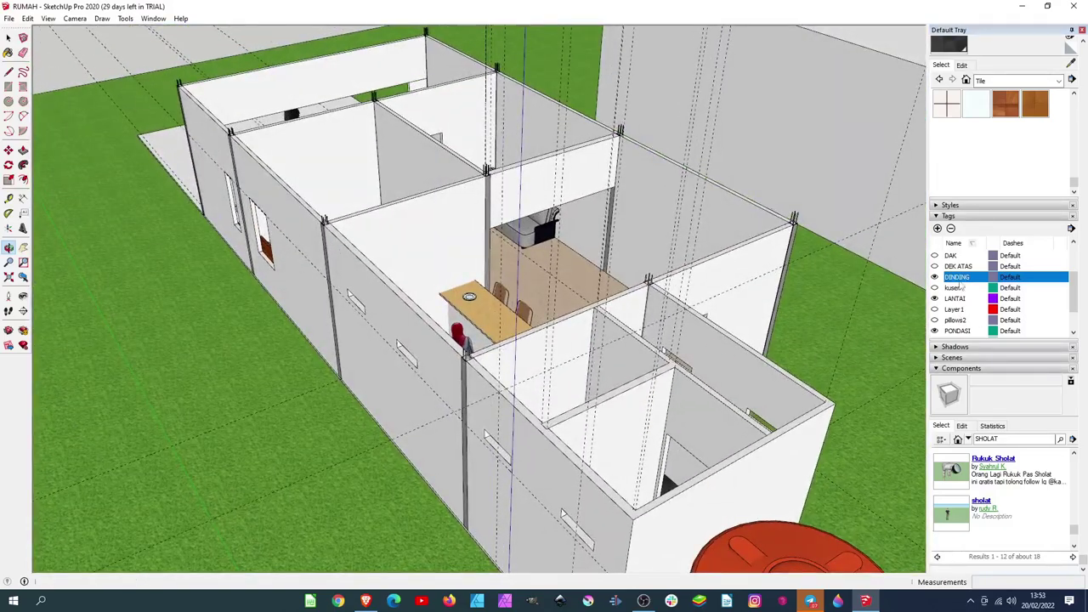
mouse_move(789, 292)
left_mouse_down()
mouse_move(756, 311)
mouse_move(721, 301)
mouse_move(729, 342)
mouse_move(604, 277)
mouse_move(430, 306)
mouse_move(544, 255)
mouse_move(643, 353)
mouse_move(906, 337)
left_mouse_up()
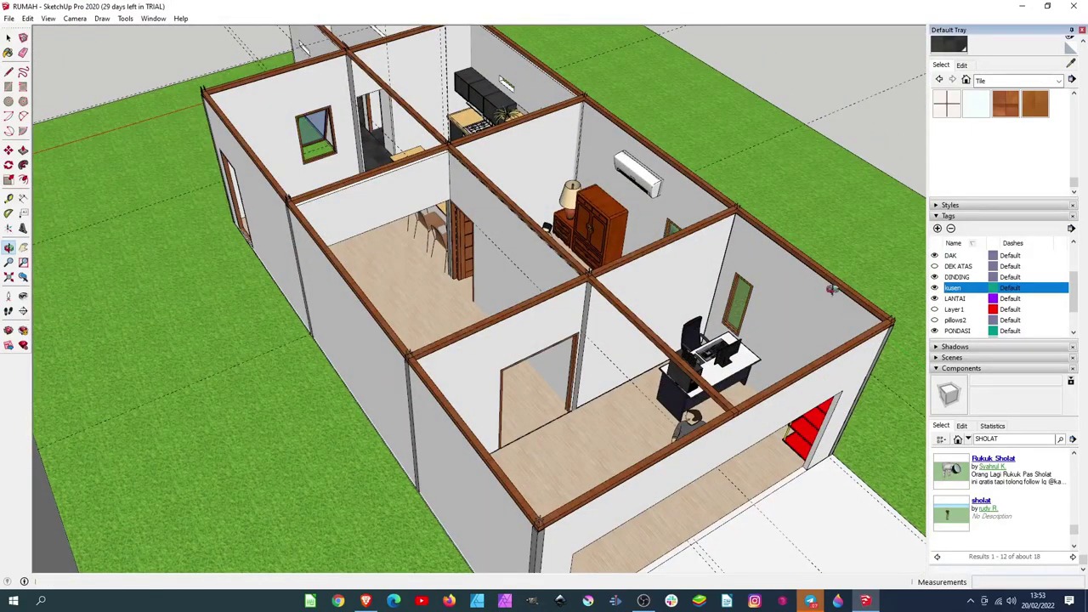
mouse_move(434, 308)
left_mouse_down()
mouse_move(391, 255)
mouse_move(430, 280)
mouse_move(340, 303)
mouse_move(552, 260)
mouse_move(702, 275)
mouse_move(315, 306)
mouse_move(583, 287)
mouse_move(636, 346)
mouse_move(914, 304)
left_mouse_up()
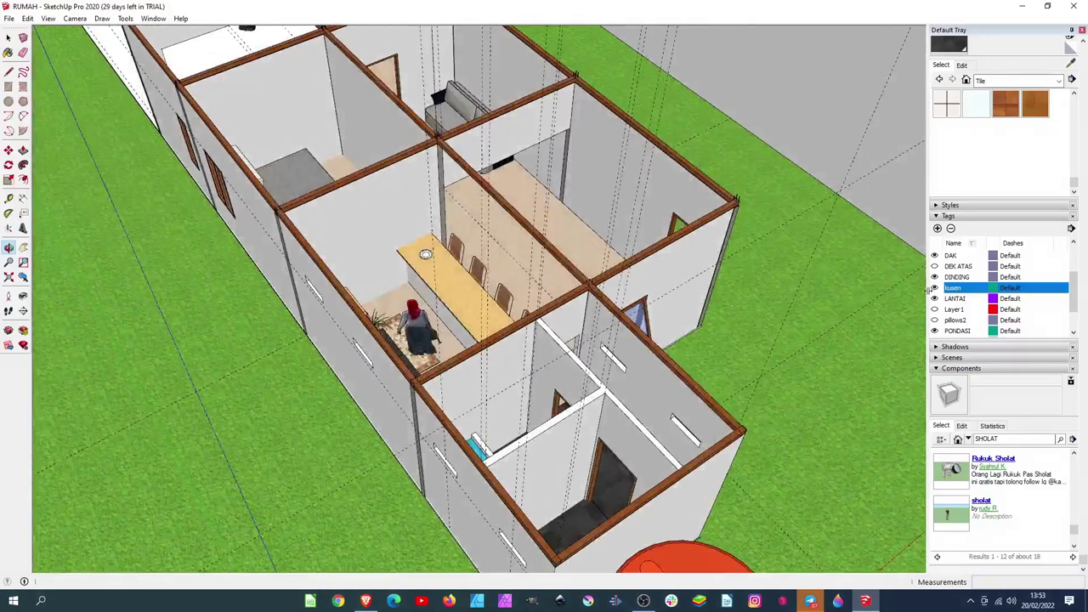
Turn DEK ATAS back on and orbit around the side wall, door and roof.
left_click(934, 266)
mouse_move(746, 335)
left_mouse_down()
mouse_move(578, 275)
mouse_move(455, 274)
left_mouse_up()
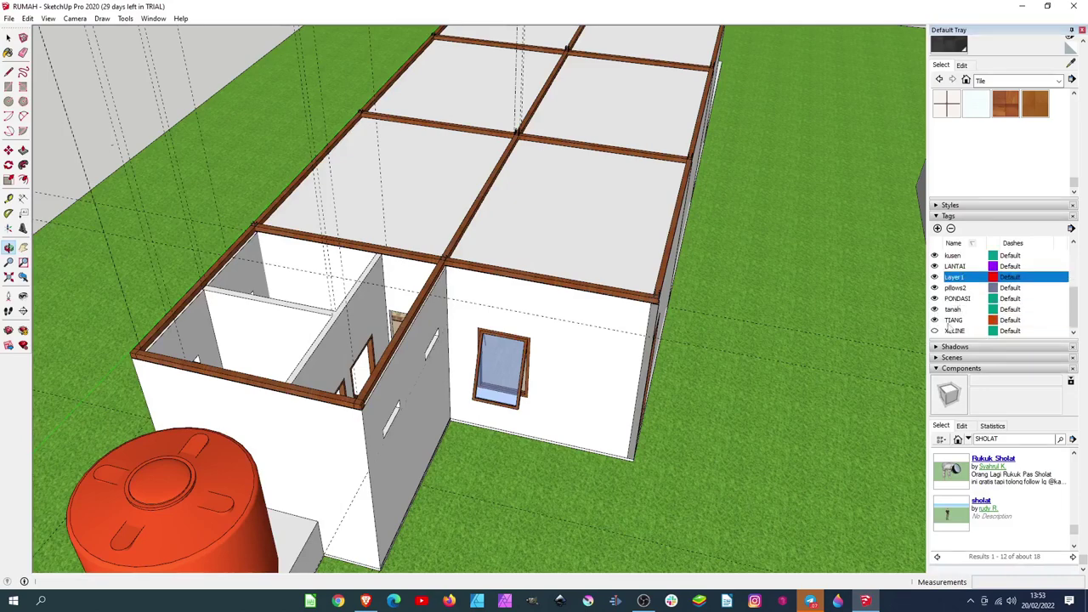
left_click_drag(727, 330, 634, 351)
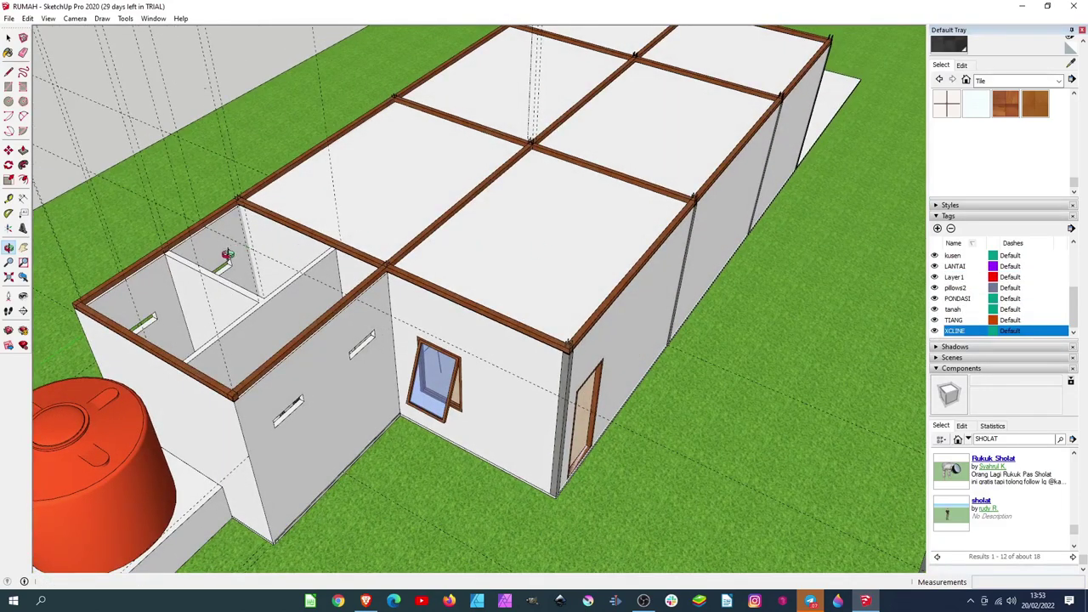
mouse_move(303, 317)
middle_mouse_down()
mouse_move(493, 297)
mouse_move(508, 190)
middle_mouse_up()
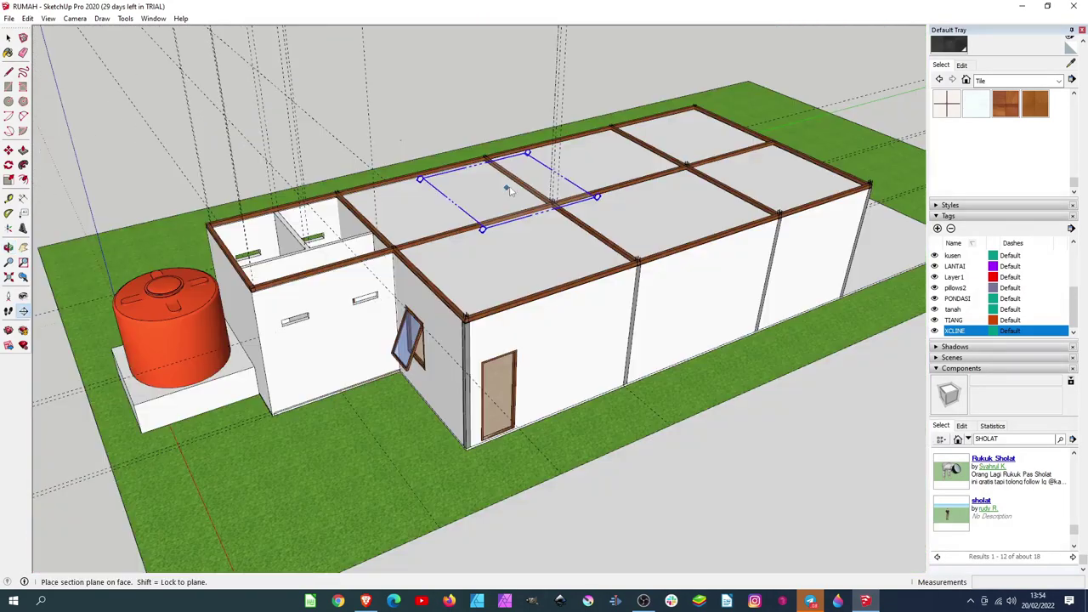
Place a section plane on the roof, keep its default name, and lower it through the walls.
left_click(523, 189)
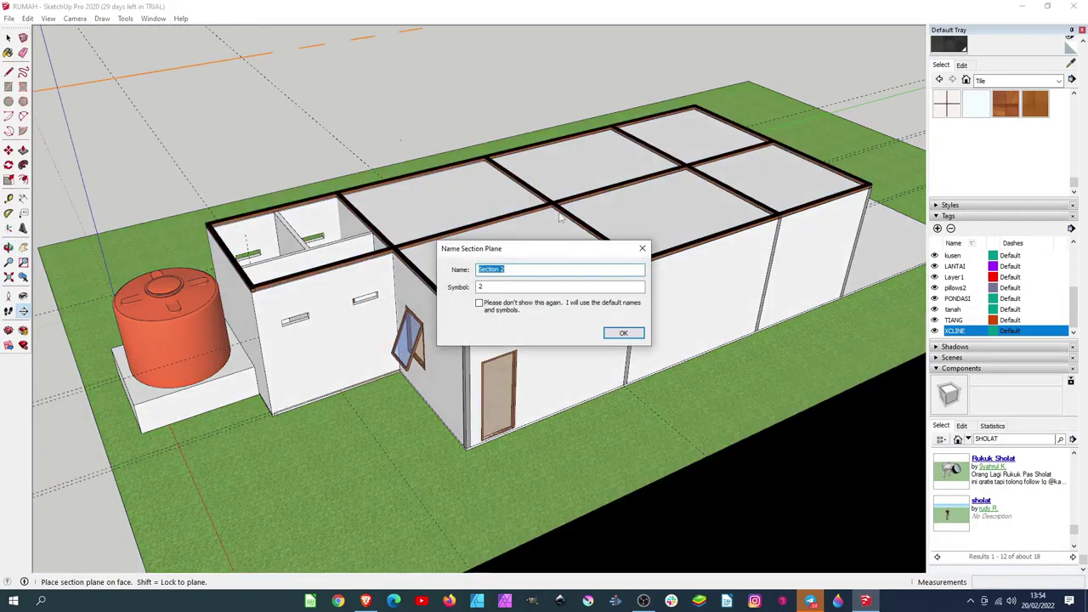
left_click(629, 331)
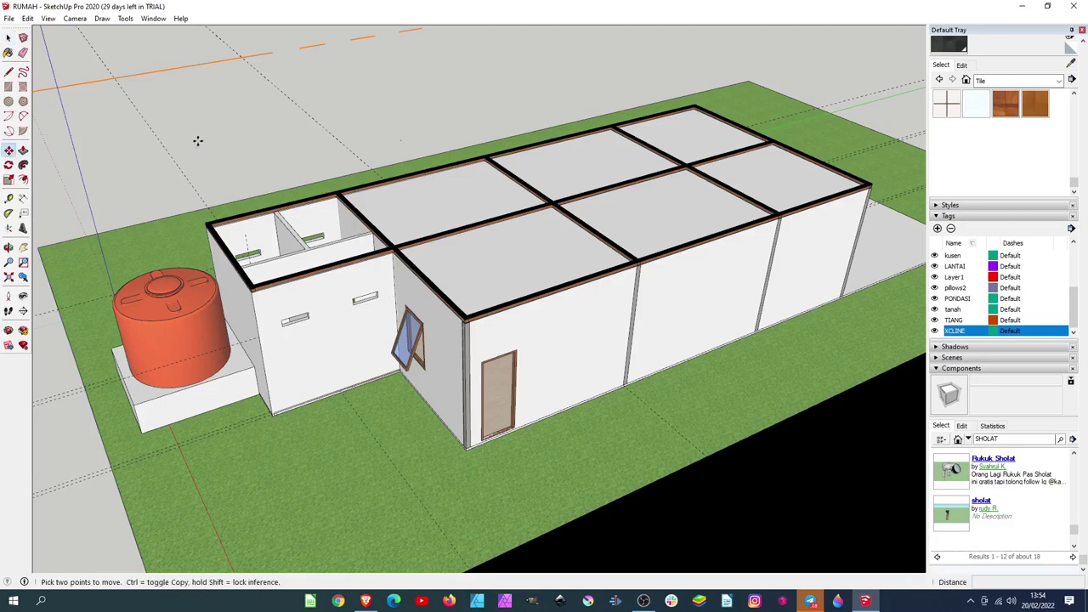
left_click_drag(304, 49, 299, 112)
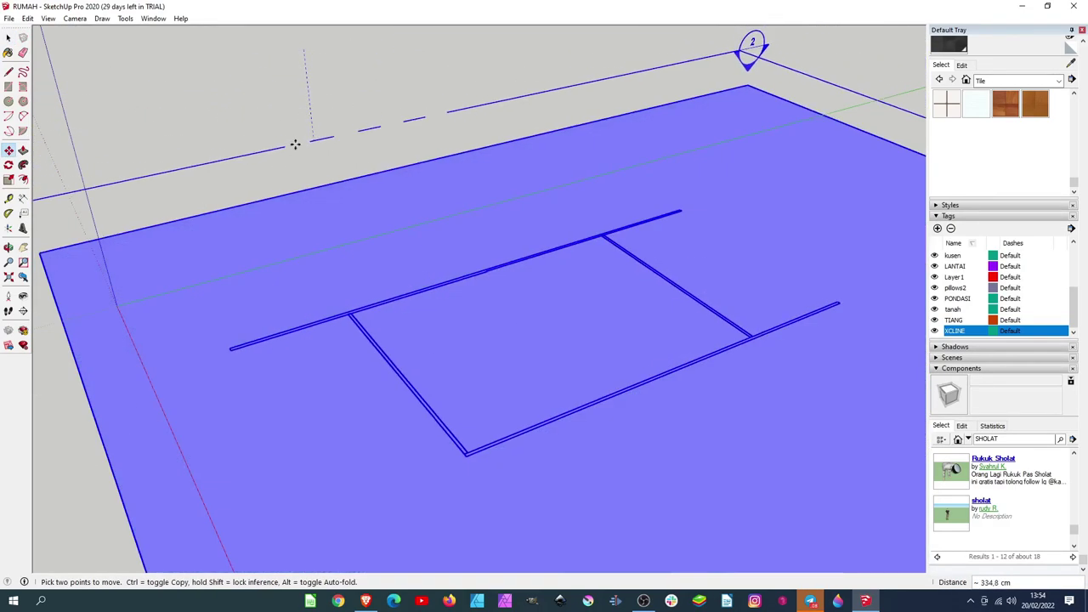
mouse_move(299, 111)
left_mouse_down()
mouse_move(317, 55)
mouse_move(324, 74)
left_mouse_up()
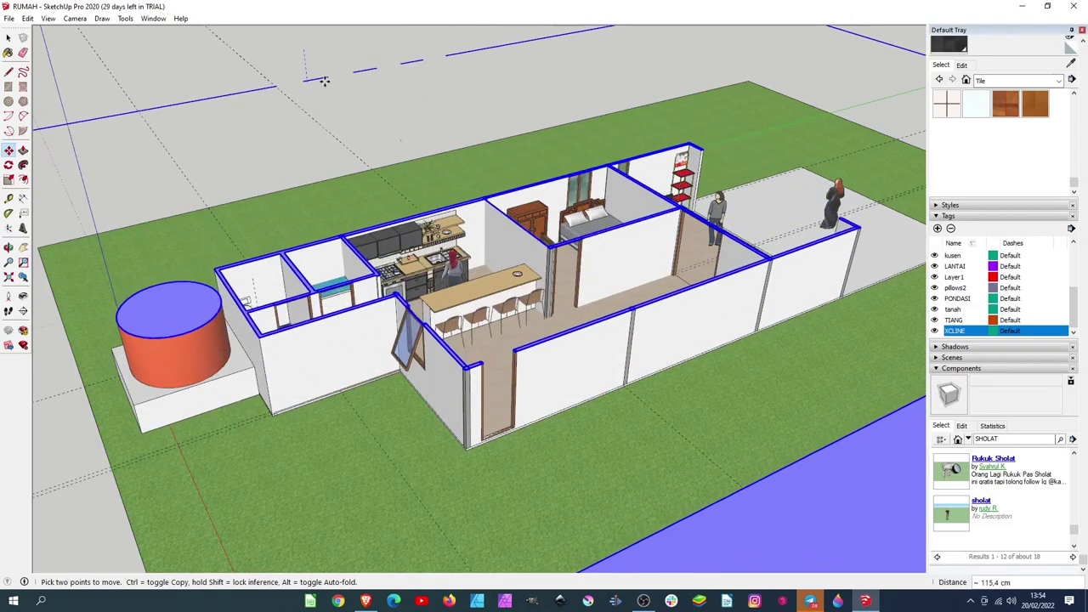
Set the section cut partway down the walls and view the cut rooms from above, up close.
left_click_drag(324, 79, 323, 79)
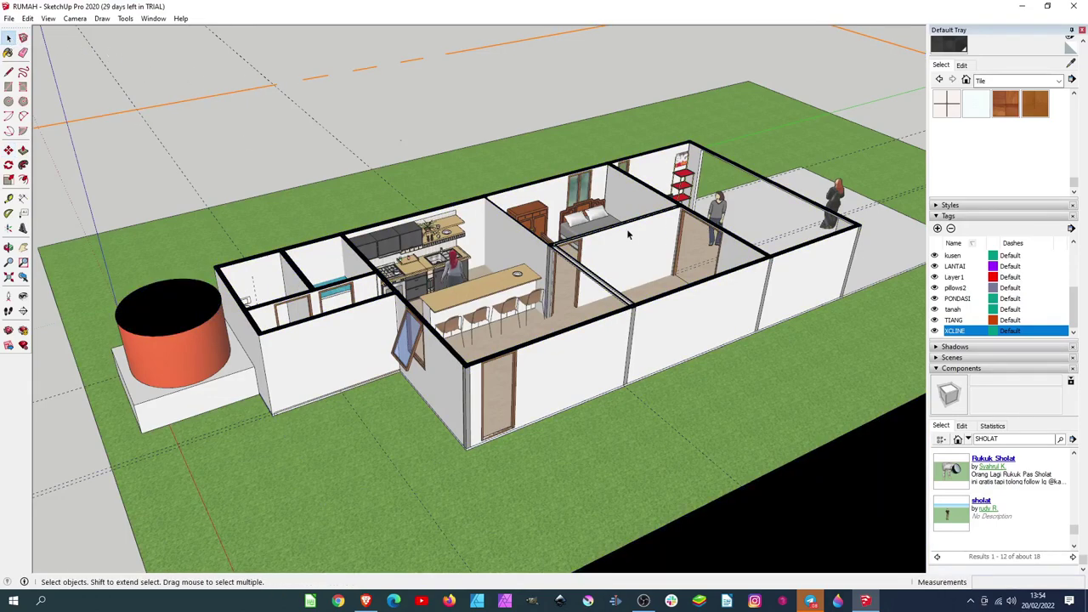
mouse_move(136, 69)
middle_mouse_down()
mouse_move(580, 342)
mouse_move(484, 224)
mouse_move(388, 247)
middle_mouse_up()
scroll(580, 342, "up", 5)
scroll(484, 224, "down", 5)
scroll(389, 246, "up", 3)
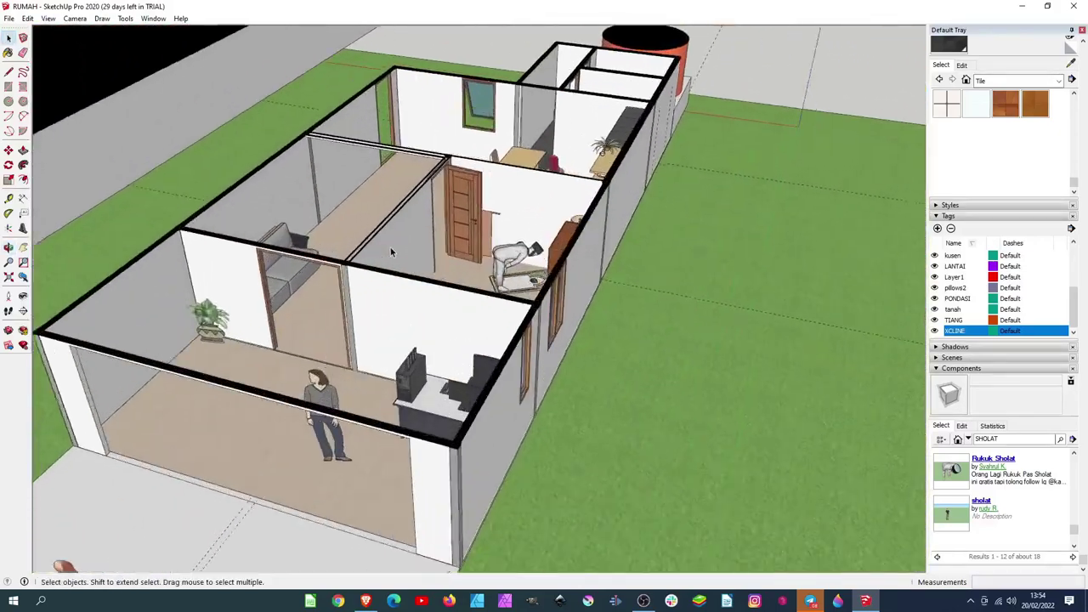